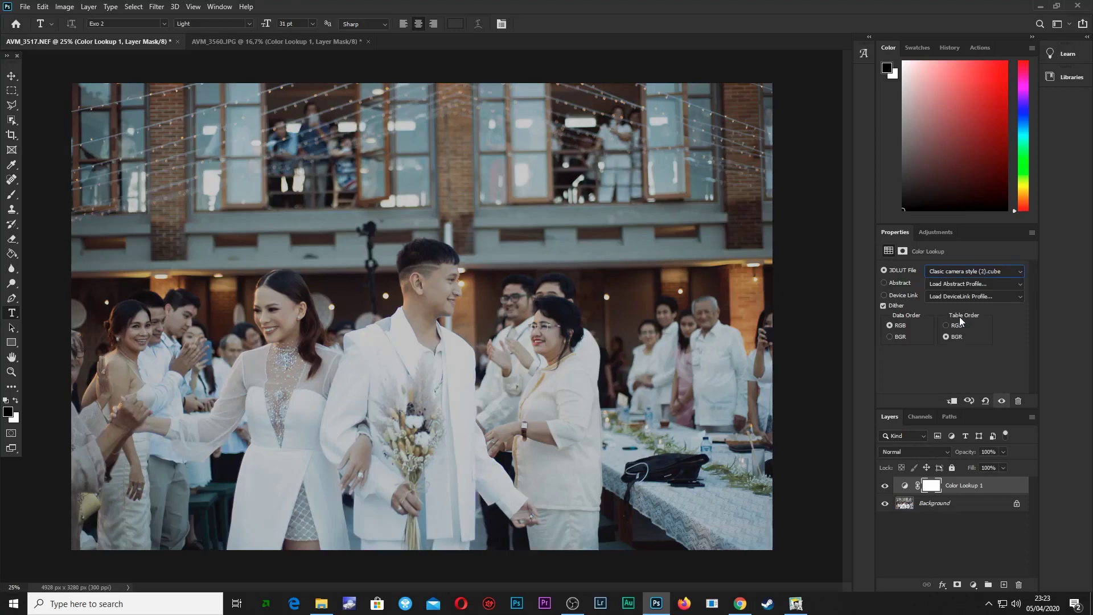
Step: Cycle through Clasic camera style LUT presets on AVM_3517, then on AVM_3560.JPG
{"action": "key", "text": "Down"}
{"action": "key", "text": "Down"}
{"action": "key", "text": "Down"}
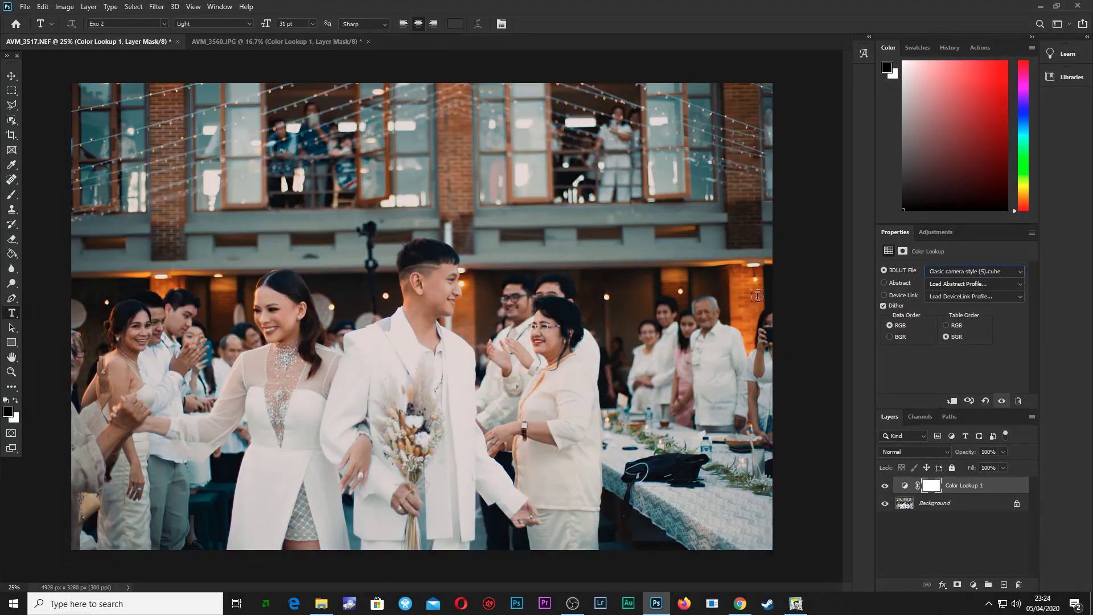
{"action": "left_click", "coordinate": [257, 42]}
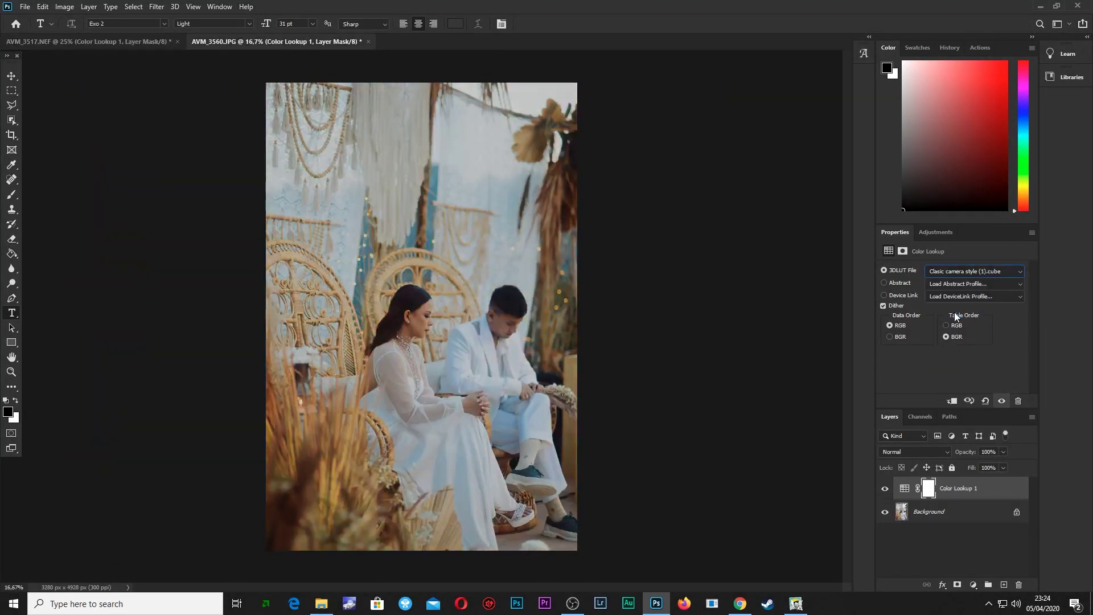
{"action": "key", "text": "Down"}
{"action": "key", "text": "Down"}
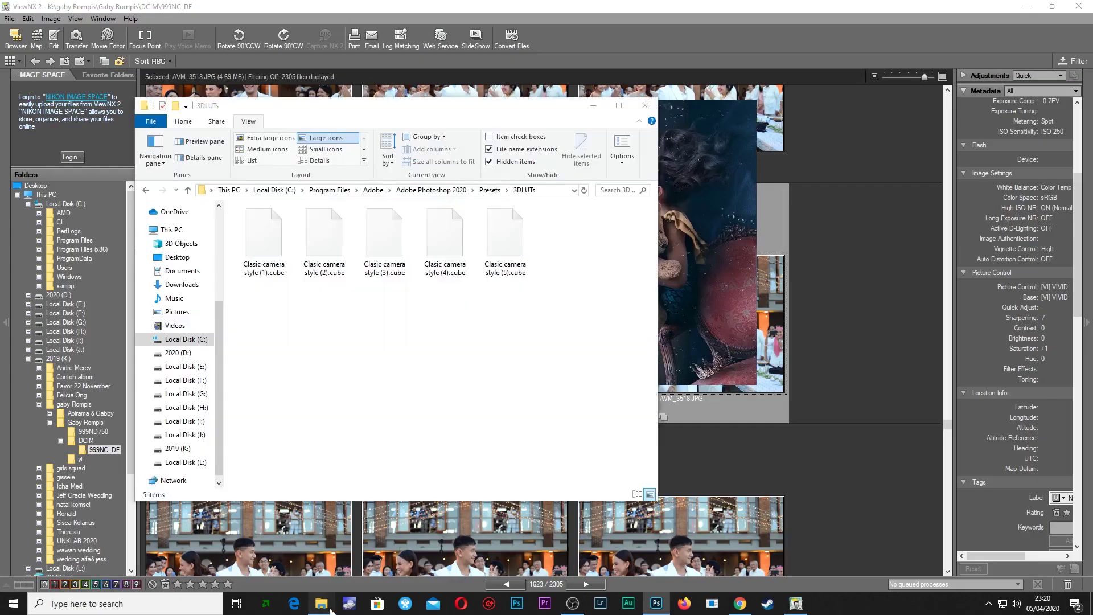
{"action": "left_click_drag", "start_coordinate": [281, 322], "coordinate": [535, 205]}
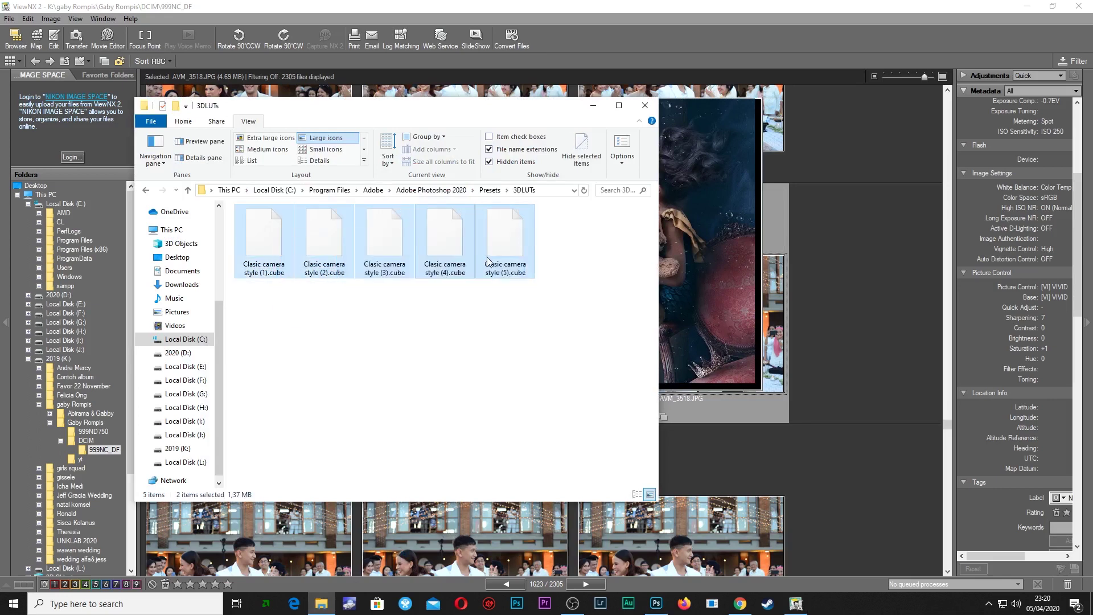
{"action": "right_click", "coordinate": [496, 247]}
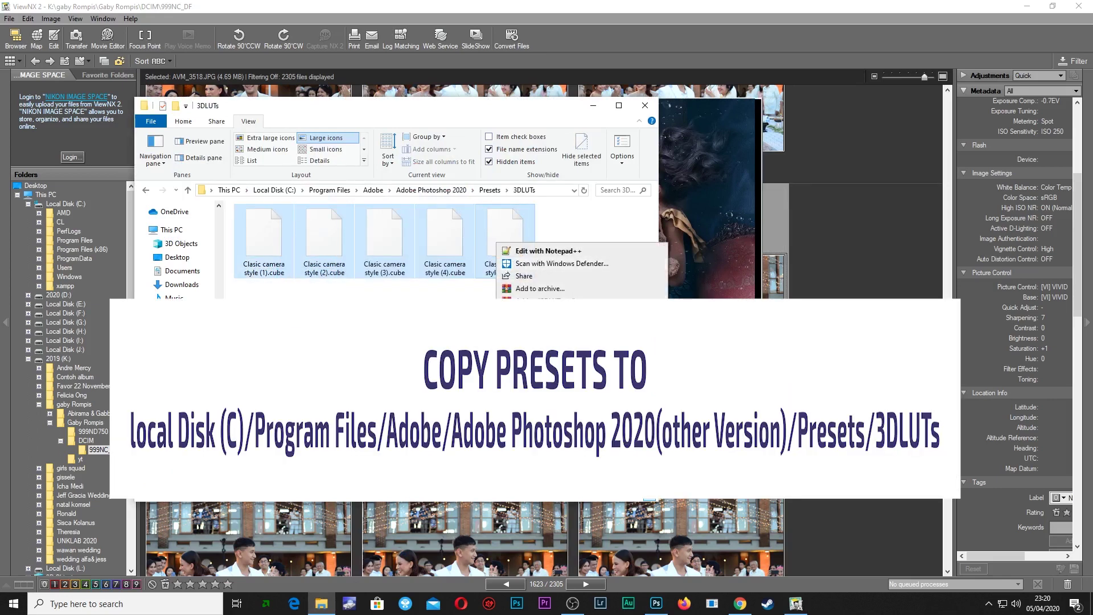
{"action": "key", "text": "Escape"}
{"action": "left_click", "coordinate": [273, 319]}
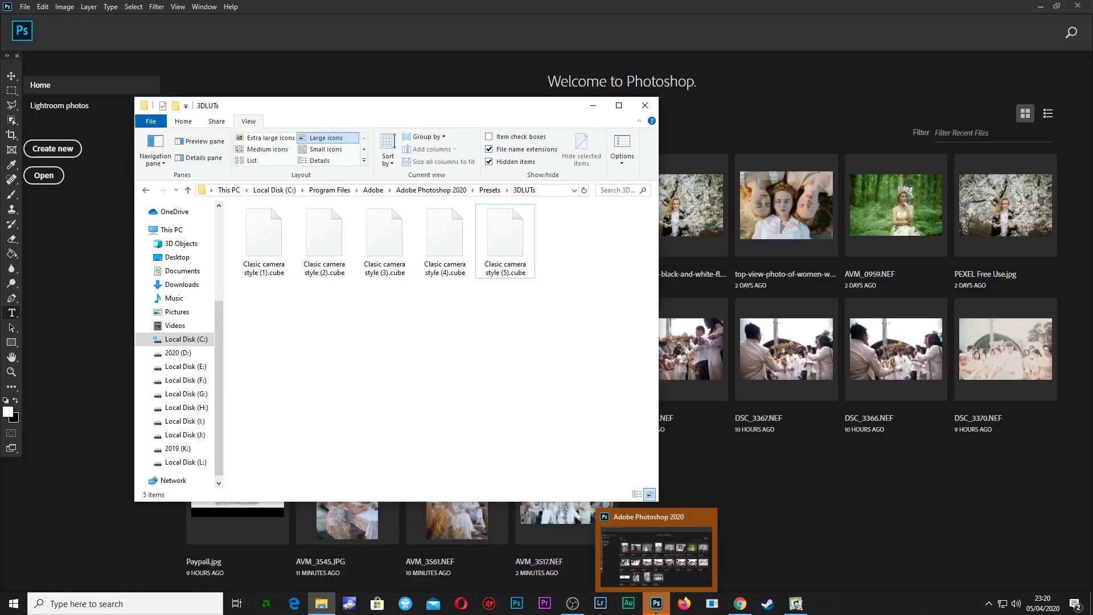
Step: Close the Selective Tool panel and send AVM_3517.NEF from ViewNX 2 to Photoshop 2020
{"action": "left_click", "coordinate": [656, 609]}
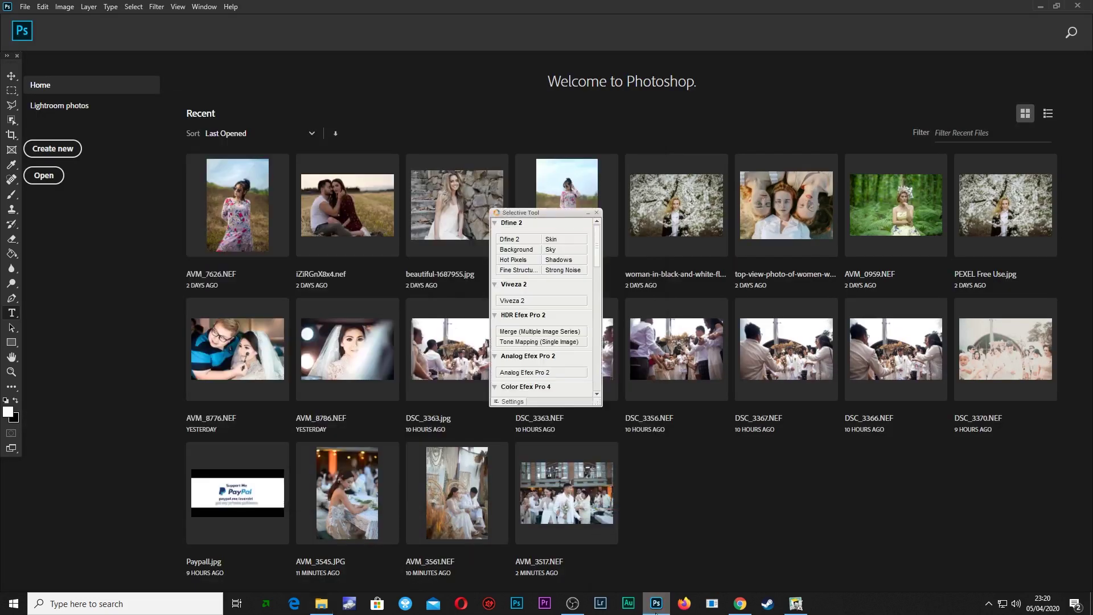
{"action": "left_click", "coordinate": [597, 213]}
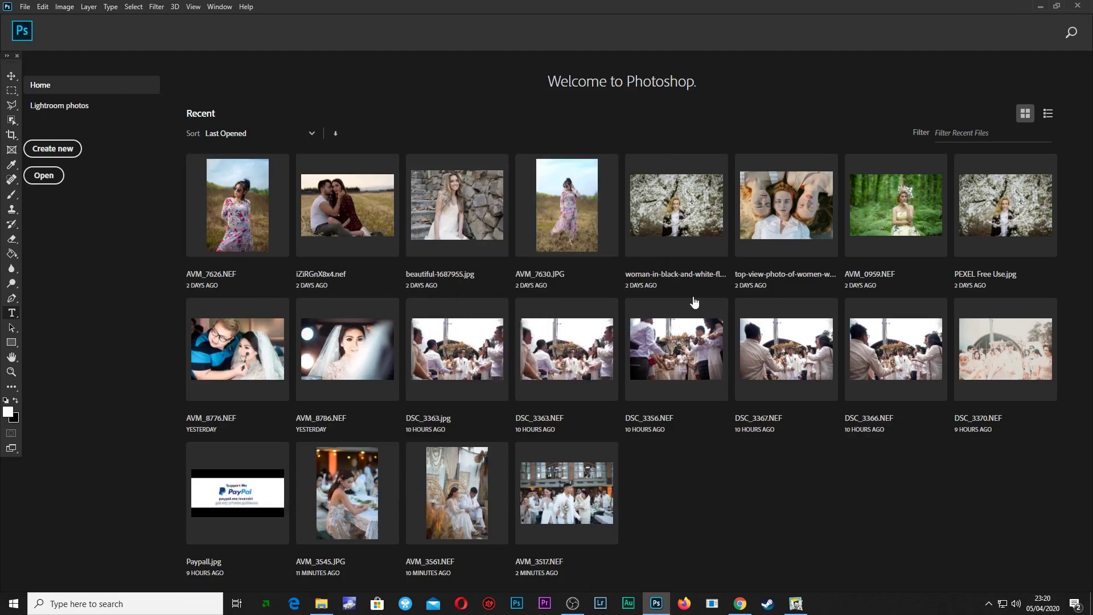
{"action": "left_click", "coordinate": [796, 603]}
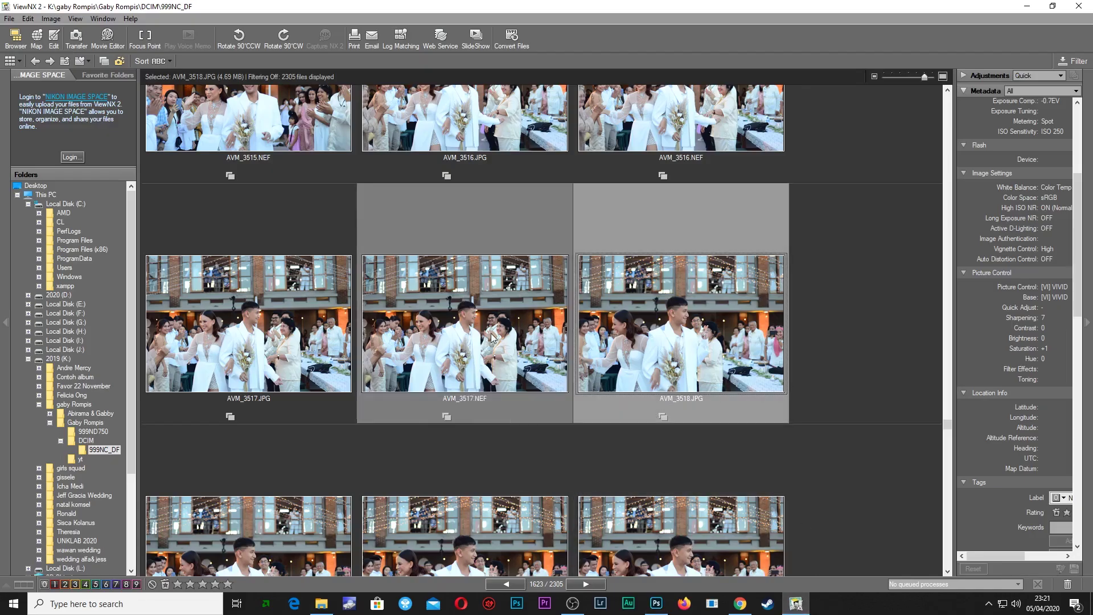
{"action": "right_click", "coordinate": [450, 330]}
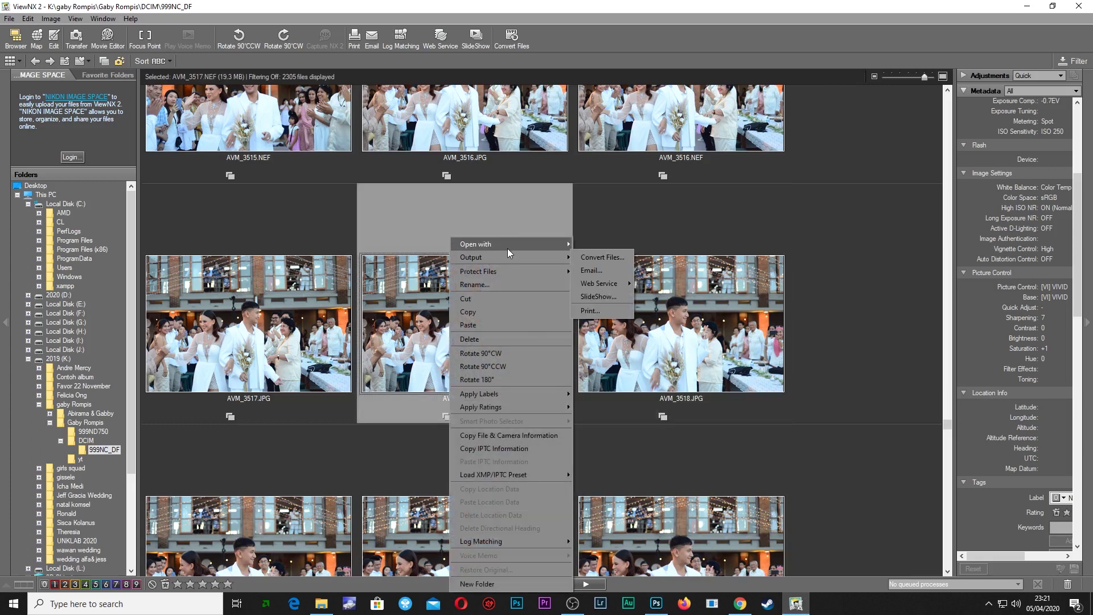
{"action": "mouse_move", "coordinate": [487, 244]}
{"action": "left_click", "coordinate": [599, 289]}
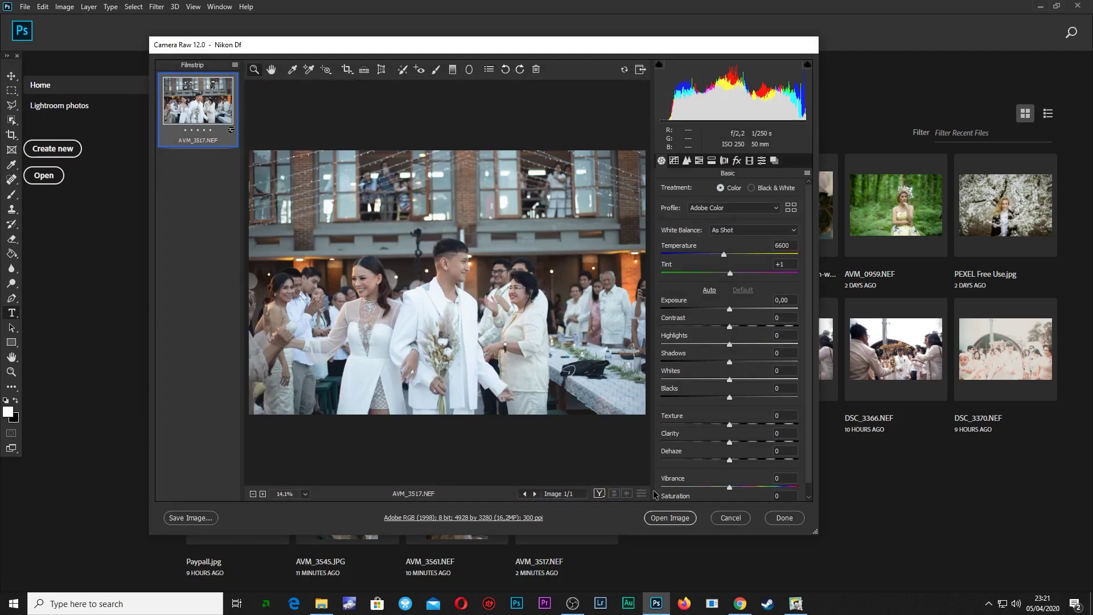
Step: Open AVM_3517.NEF from Camera Raw and add a Color Lookup 1 layer above Background
{"action": "left_click", "coordinate": [670, 516]}
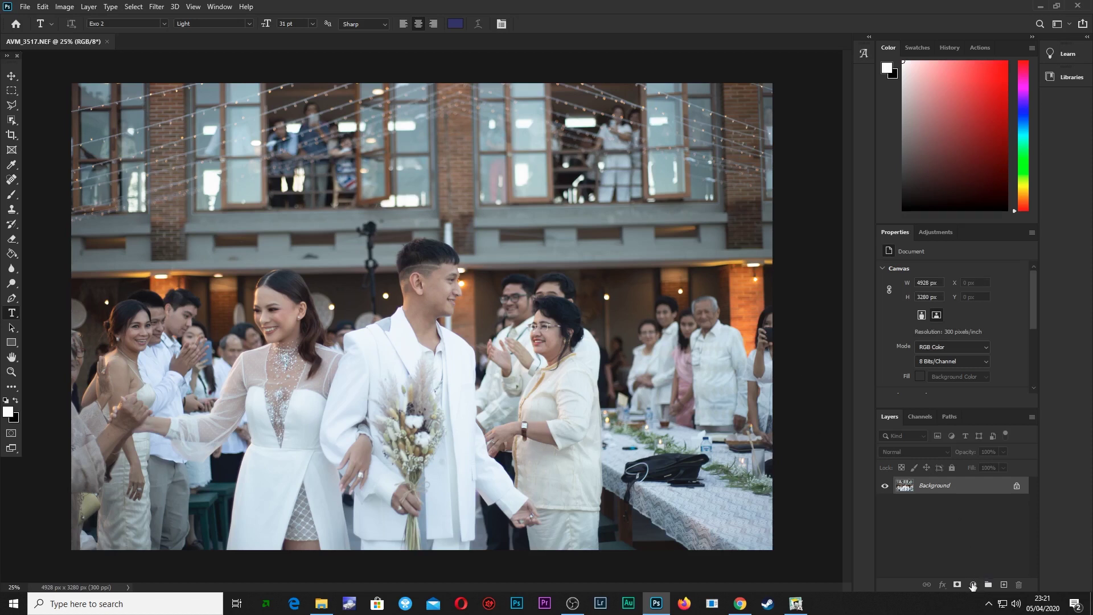
{"action": "left_click", "coordinate": [973, 585]}
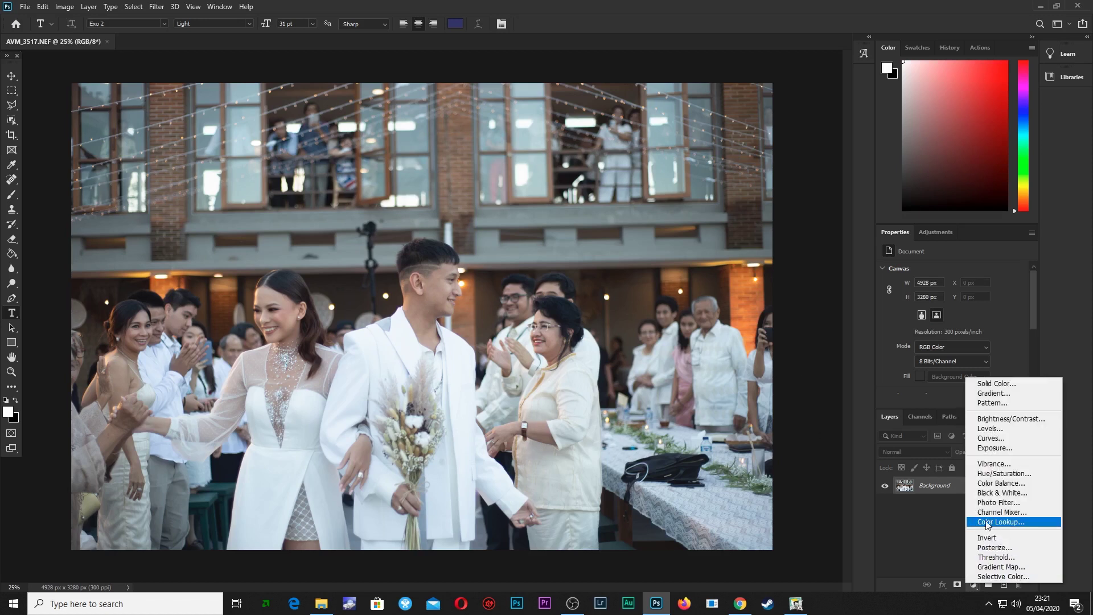
{"action": "left_click", "coordinate": [951, 547]}
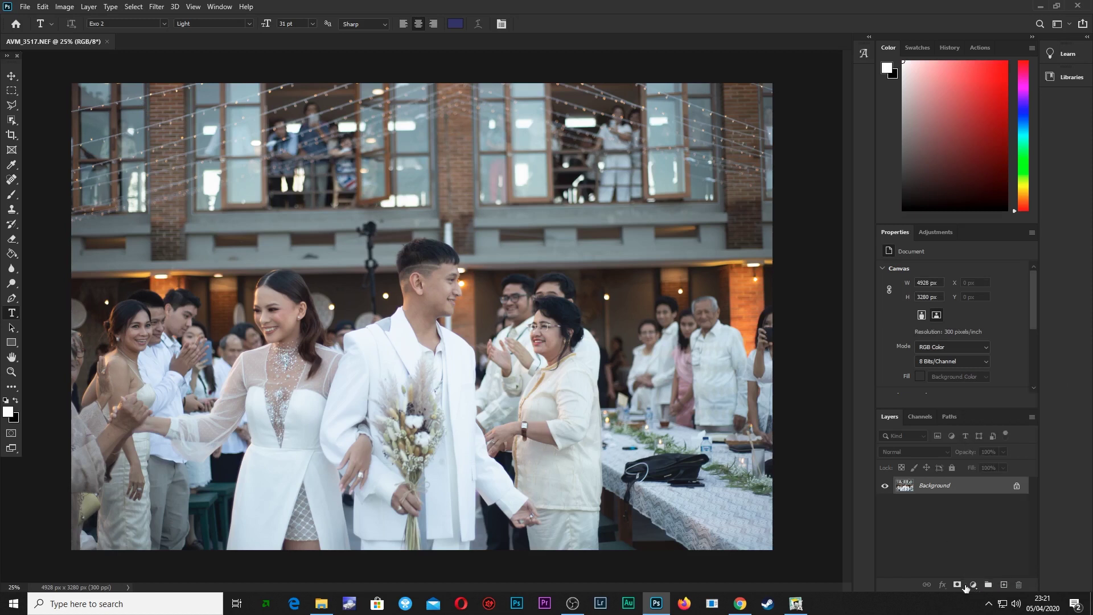
{"action": "left_click", "coordinate": [974, 586]}
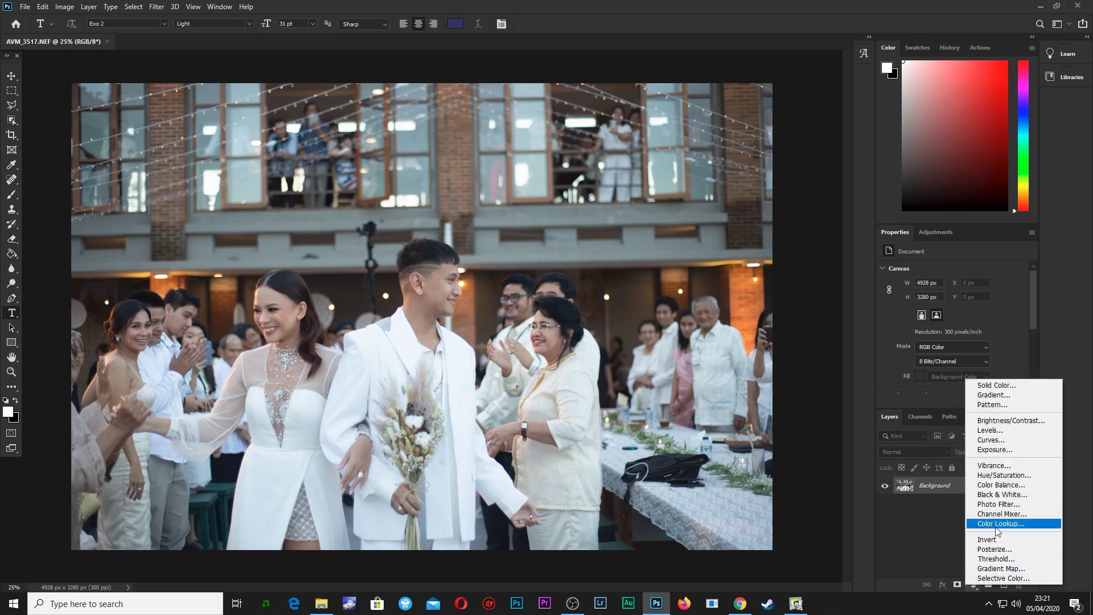
{"action": "left_click", "coordinate": [880, 544]}
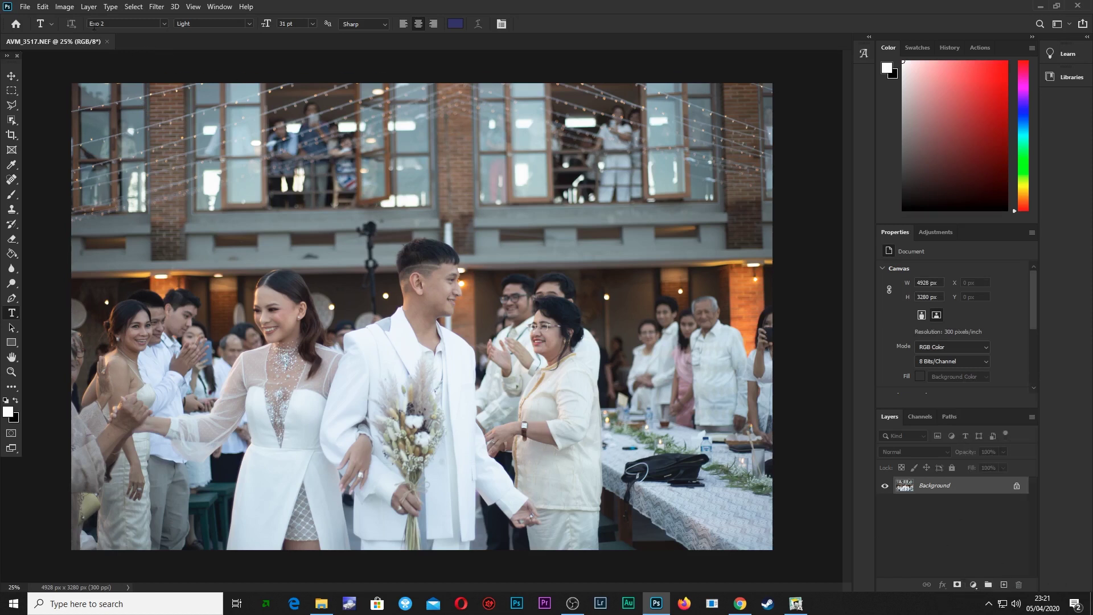
{"action": "left_click", "coordinate": [89, 7]}
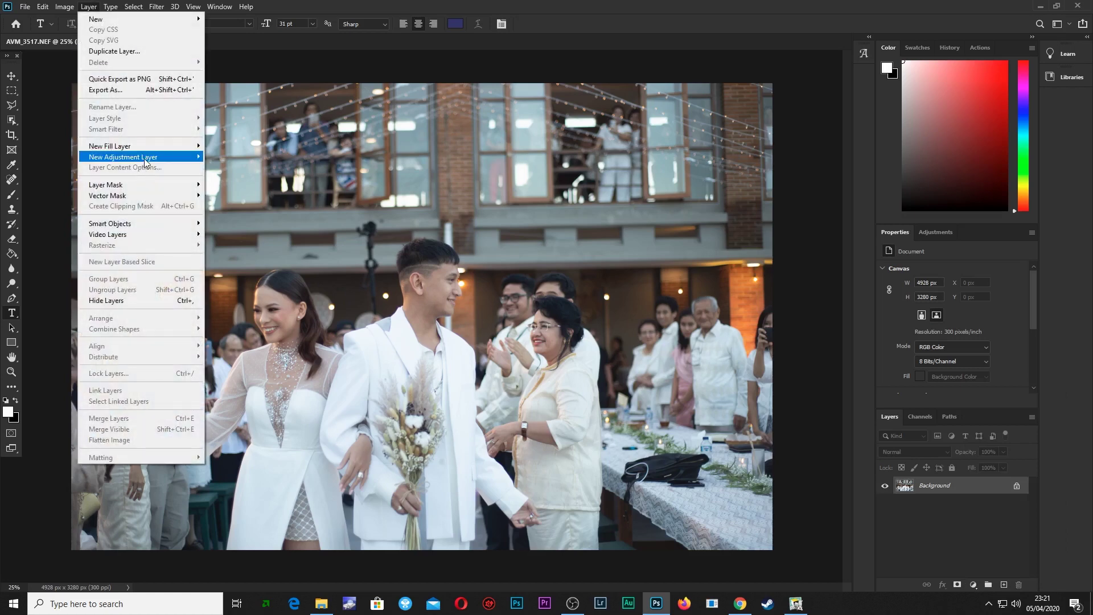
{"action": "mouse_move", "coordinate": [123, 156]}
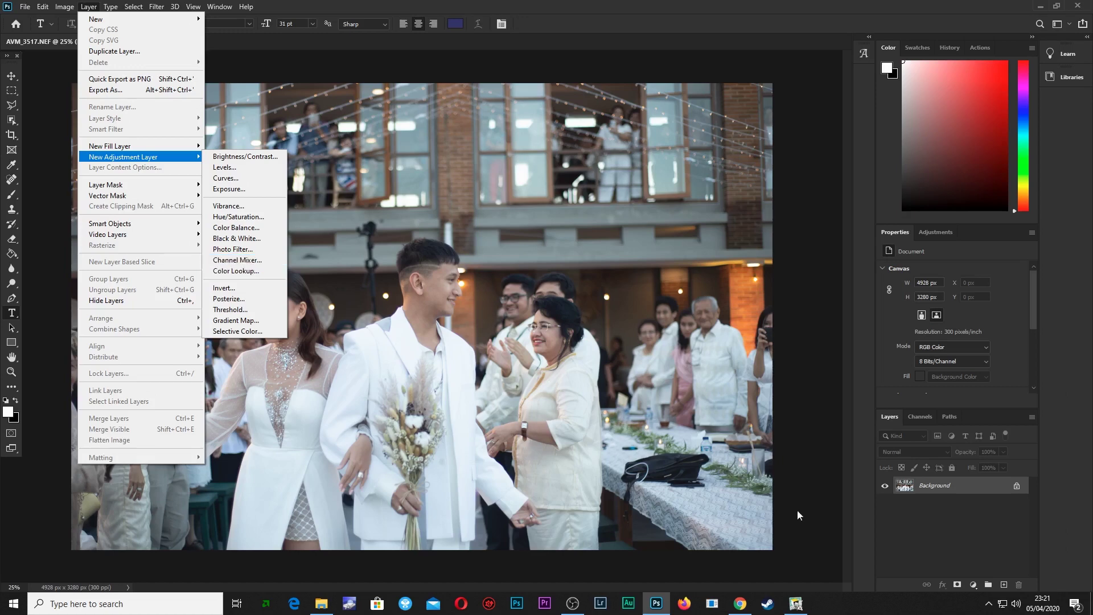
{"action": "left_click", "coordinate": [945, 550]}
{"action": "left_click", "coordinate": [971, 585]}
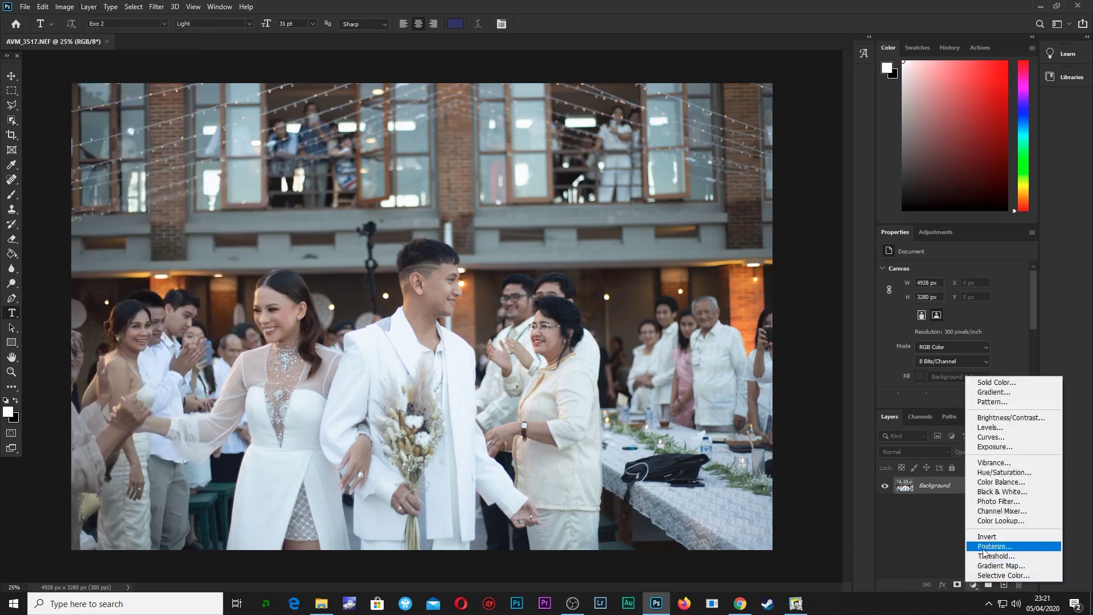
{"action": "left_click", "coordinate": [1002, 520]}
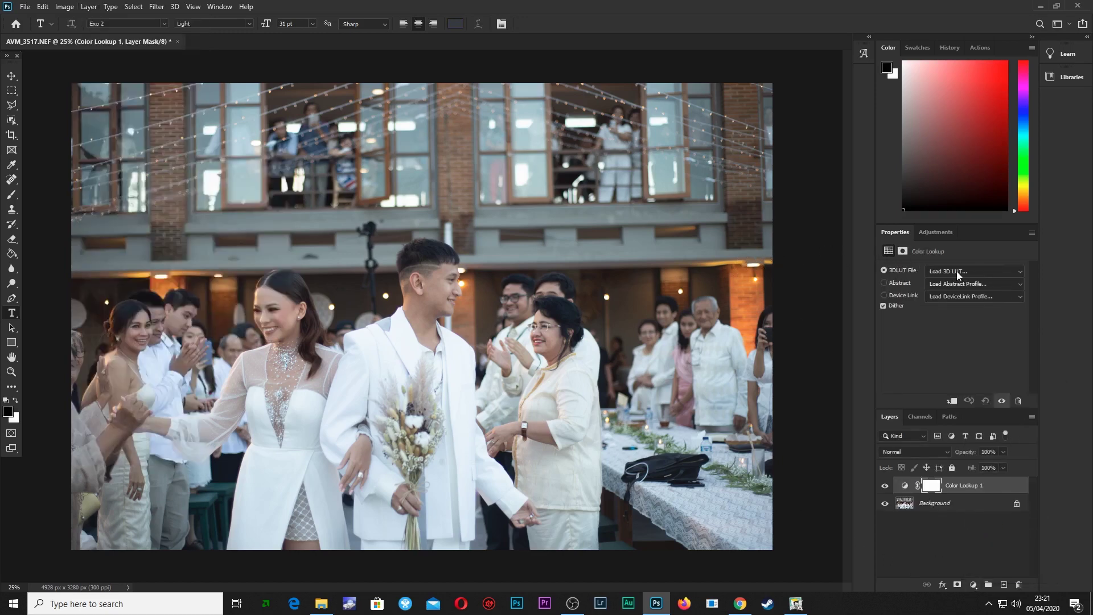
Step: Try the Clasic camera style (1), (2) and (3).cube LUTs on the photo
{"action": "left_click", "coordinate": [959, 273]}
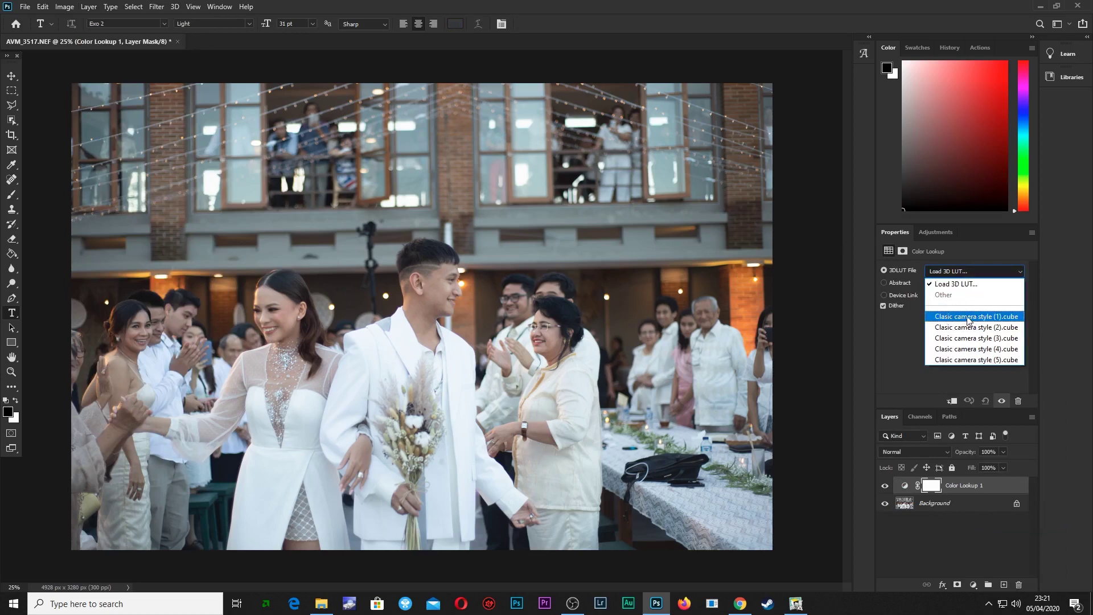
{"action": "left_click", "coordinate": [958, 318]}
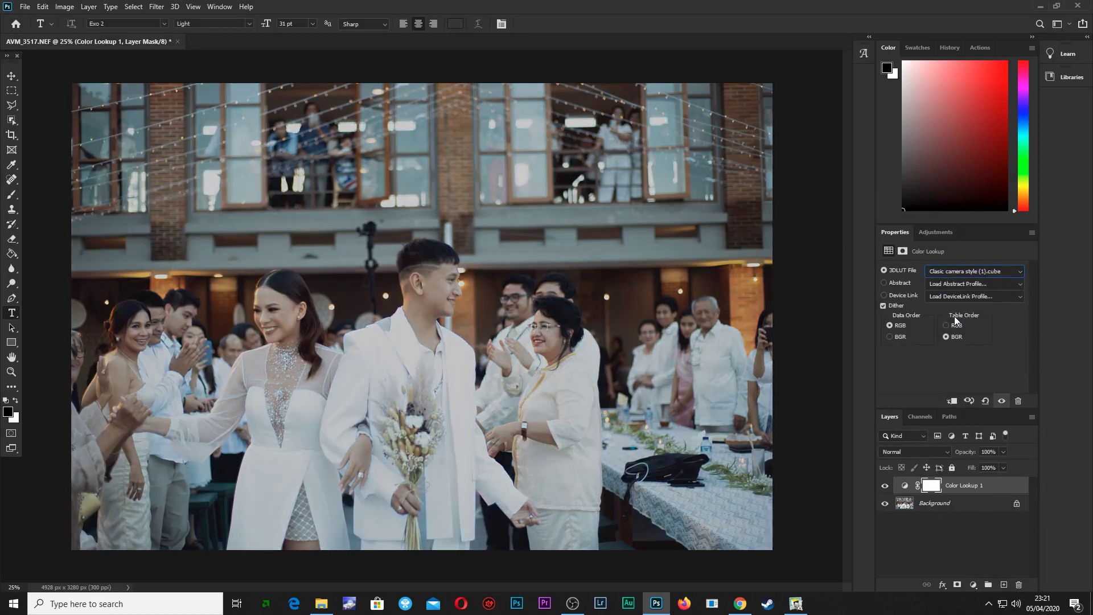
{"action": "left_click", "coordinate": [957, 274]}
{"action": "left_click", "coordinate": [976, 327]}
{"action": "left_click", "coordinate": [953, 272]}
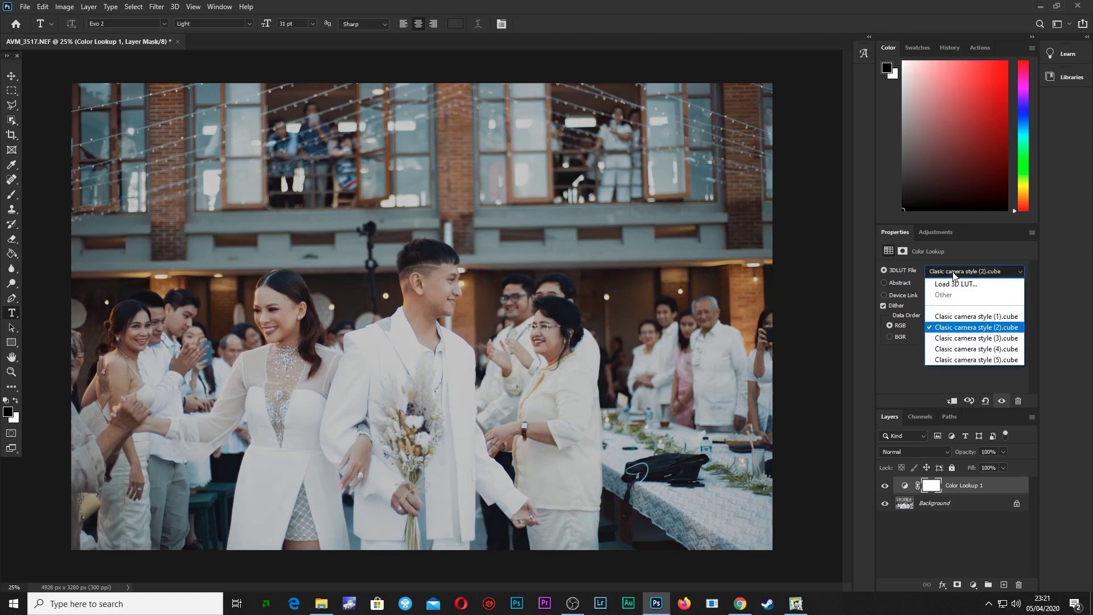
{"action": "left_click", "coordinate": [950, 338]}
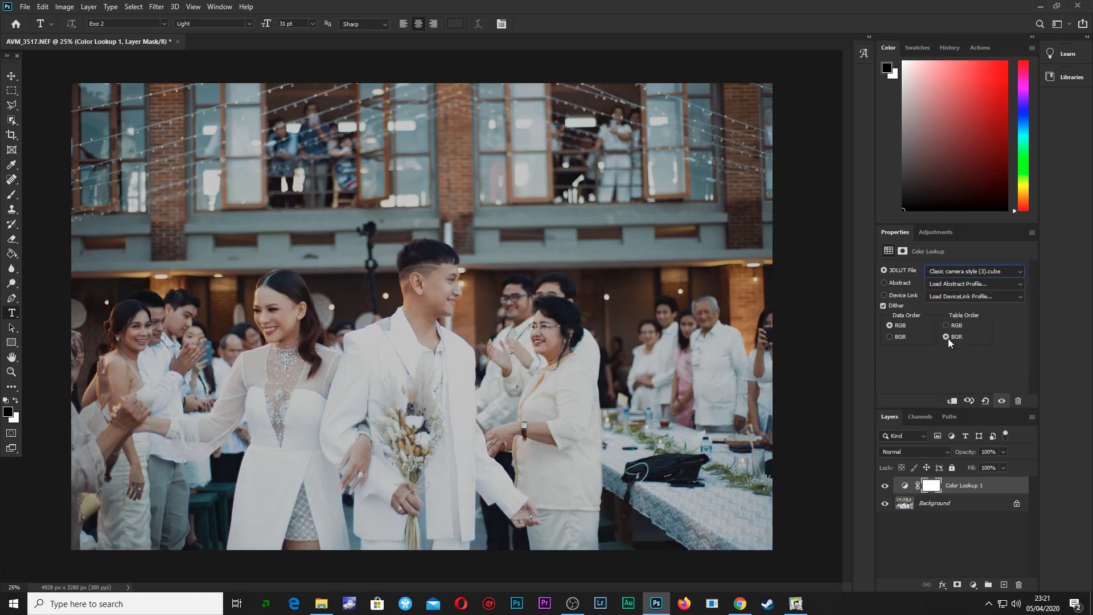
Step: Switch to Clasic camera style (4), then (5).cube, and hide the grade to compare
{"action": "left_click", "coordinate": [951, 272]}
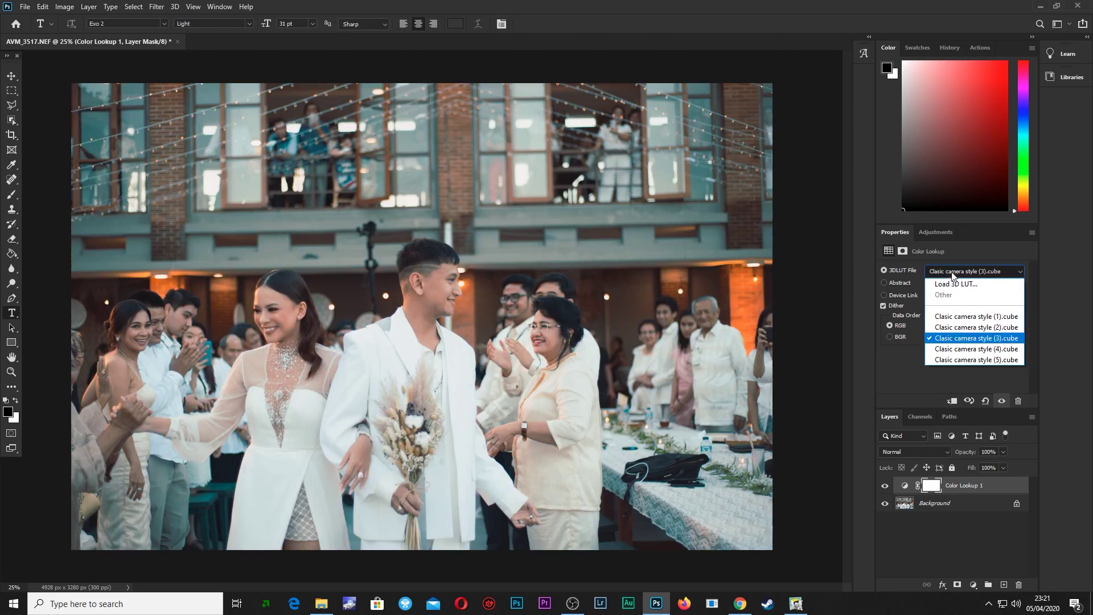
{"action": "left_click", "coordinate": [972, 349]}
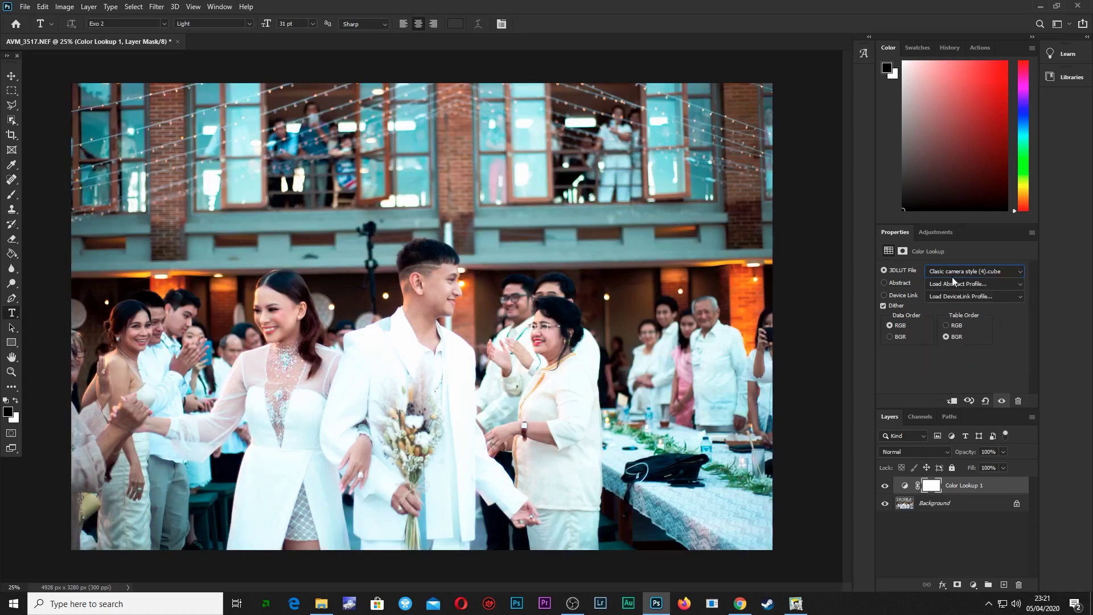
{"action": "left_click", "coordinate": [952, 277]}
{"action": "left_click", "coordinate": [961, 357]}
{"action": "left_click", "coordinate": [885, 487]}
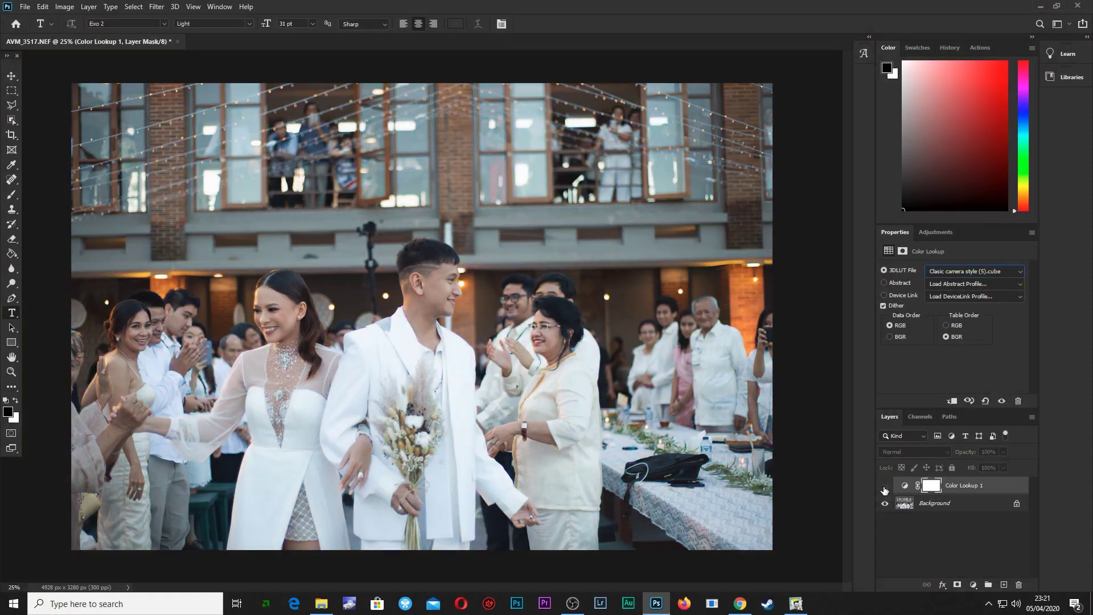
Step: Reapply Clasic camera style (4).cube, toggle it on and off, and lower its opacity slightly
{"action": "left_click", "coordinate": [885, 486]}
{"action": "left_click", "coordinate": [949, 273]}
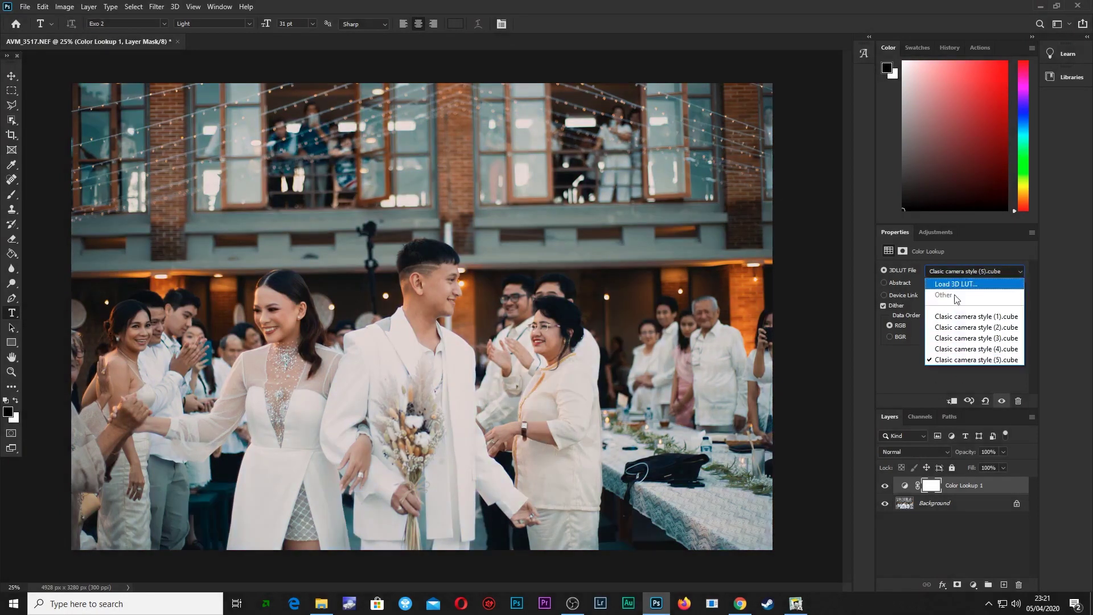
{"action": "left_click", "coordinate": [955, 350]}
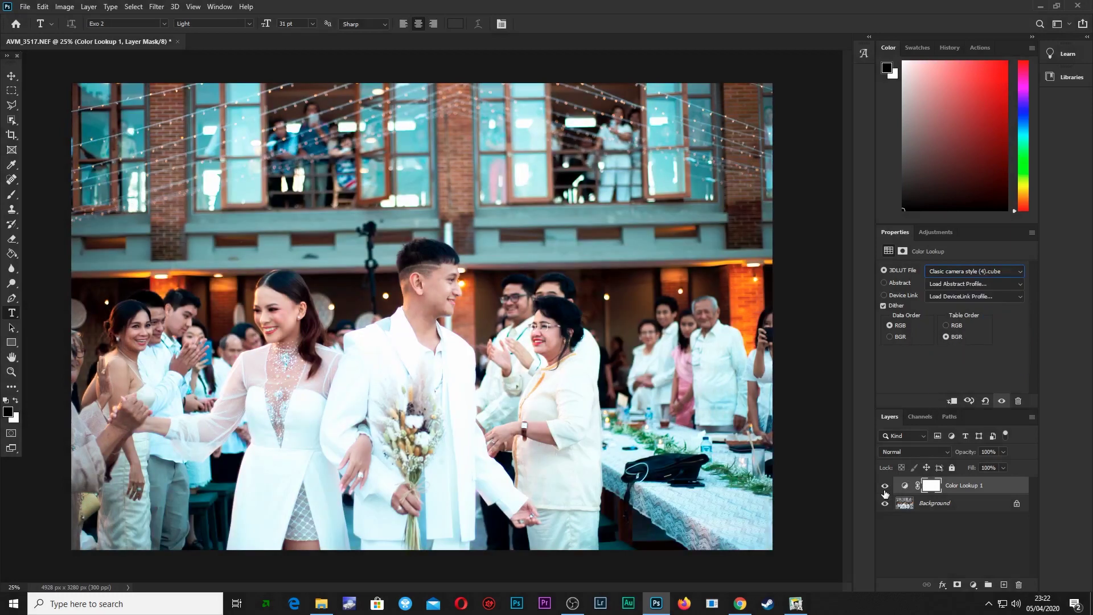
{"action": "left_click", "coordinate": [885, 487]}
{"action": "left_click", "coordinate": [885, 487]}
{"action": "left_click", "coordinate": [885, 487]}
{"action": "left_click_drag", "start_coordinate": [1002, 450], "coordinate": [996, 467]}
Step: Switch to Clasic camera style (3).cube and toggle the grade against the original
{"action": "left_click", "coordinate": [975, 271]}
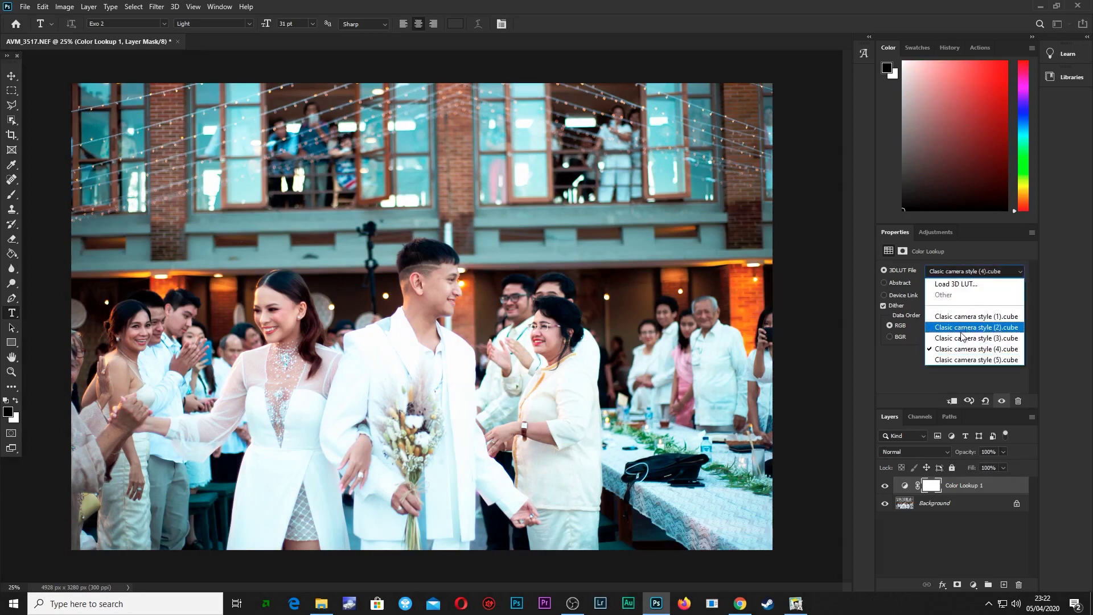
{"action": "left_click", "coordinate": [963, 335]}
{"action": "left_click", "coordinate": [885, 486]}
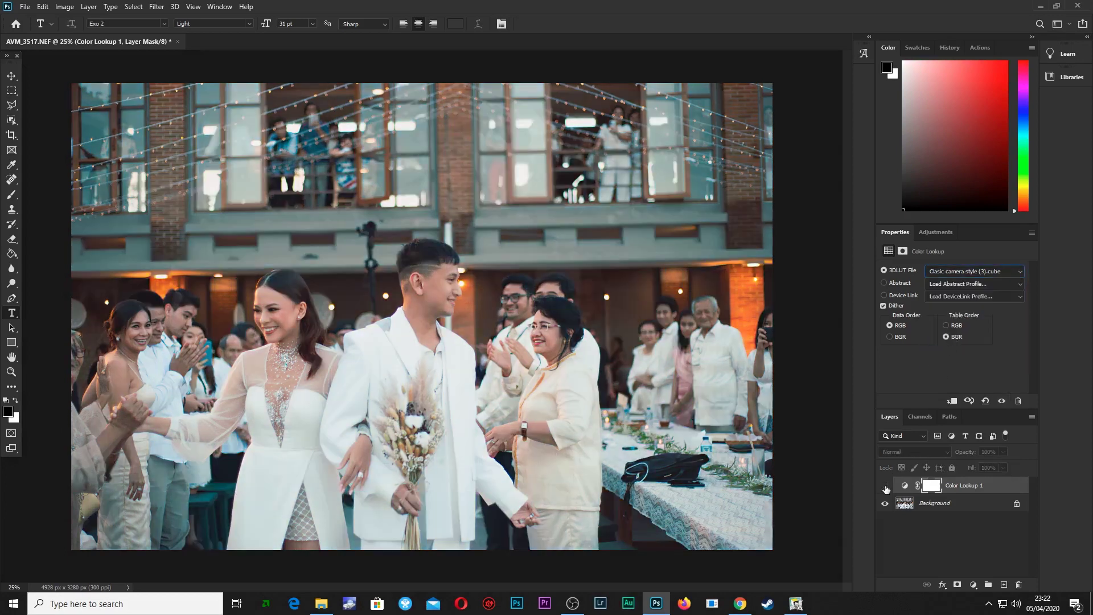
{"action": "left_click", "coordinate": [885, 487]}
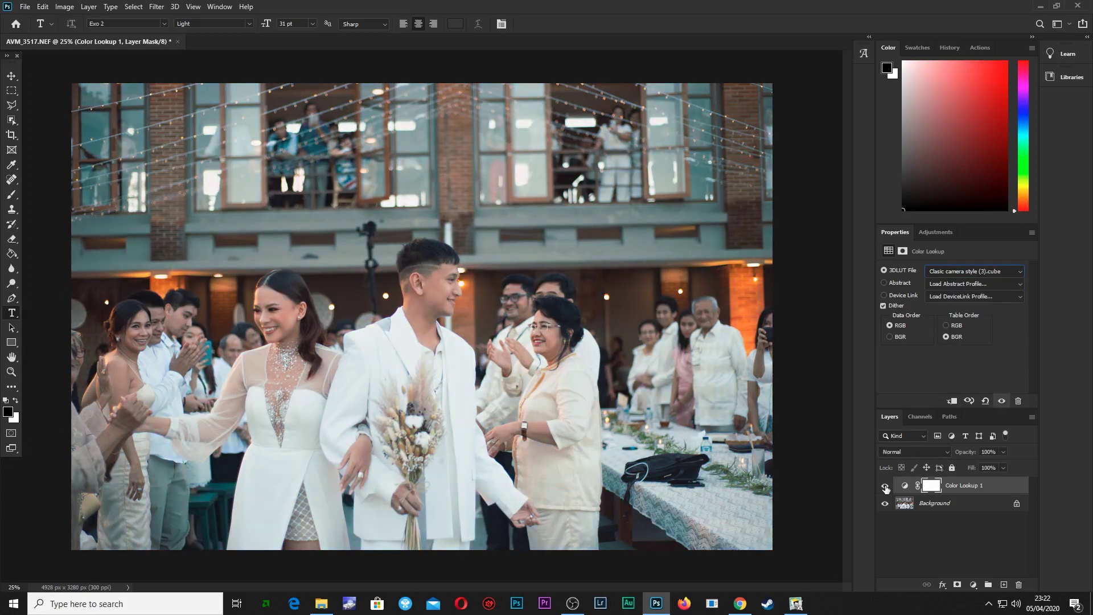
{"action": "left_click", "coordinate": [886, 487]}
{"action": "left_click", "coordinate": [886, 487]}
Step: Try style (2).cube, then settle on Clasic camera style (1).cube, checking each against the original
{"action": "left_click", "coordinate": [982, 276]}
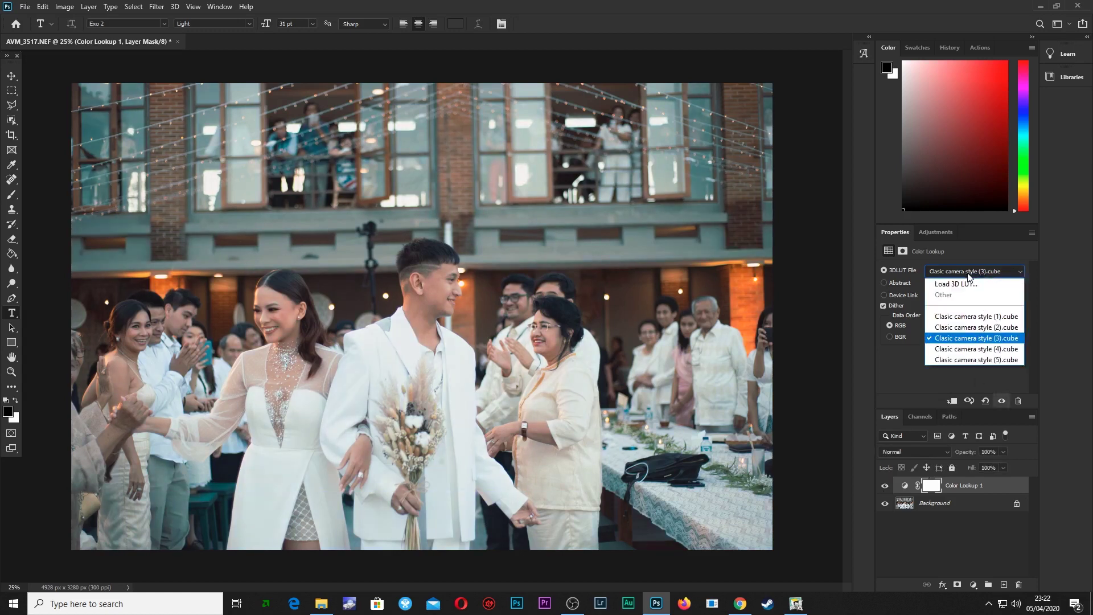
{"action": "left_click", "coordinate": [986, 330]}
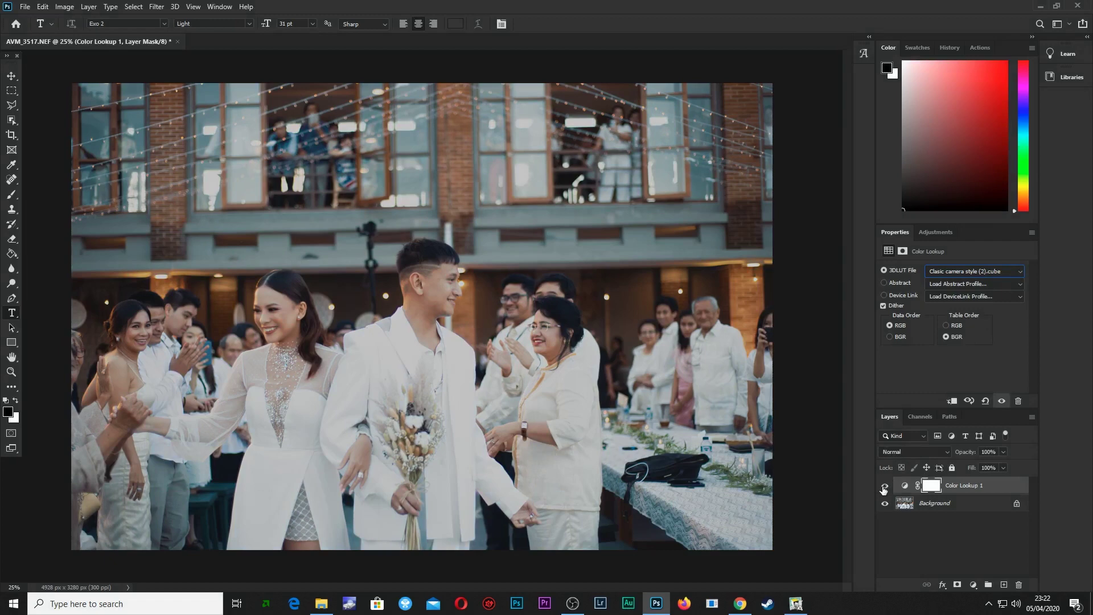
{"action": "left_click", "coordinate": [884, 488]}
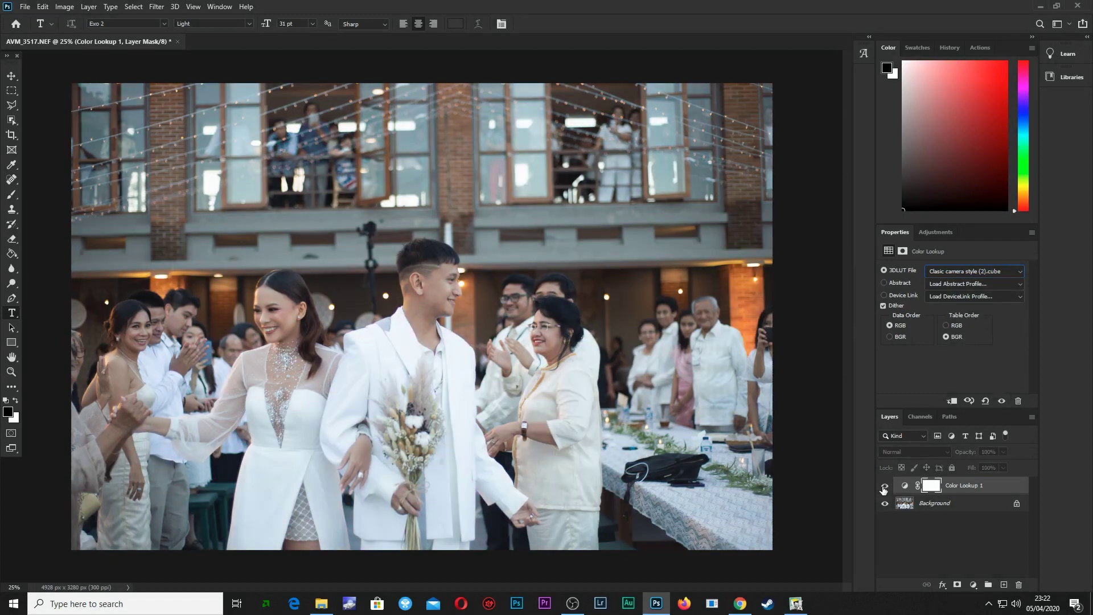
{"action": "left_click", "coordinate": [885, 488]}
{"action": "left_click", "coordinate": [948, 273]}
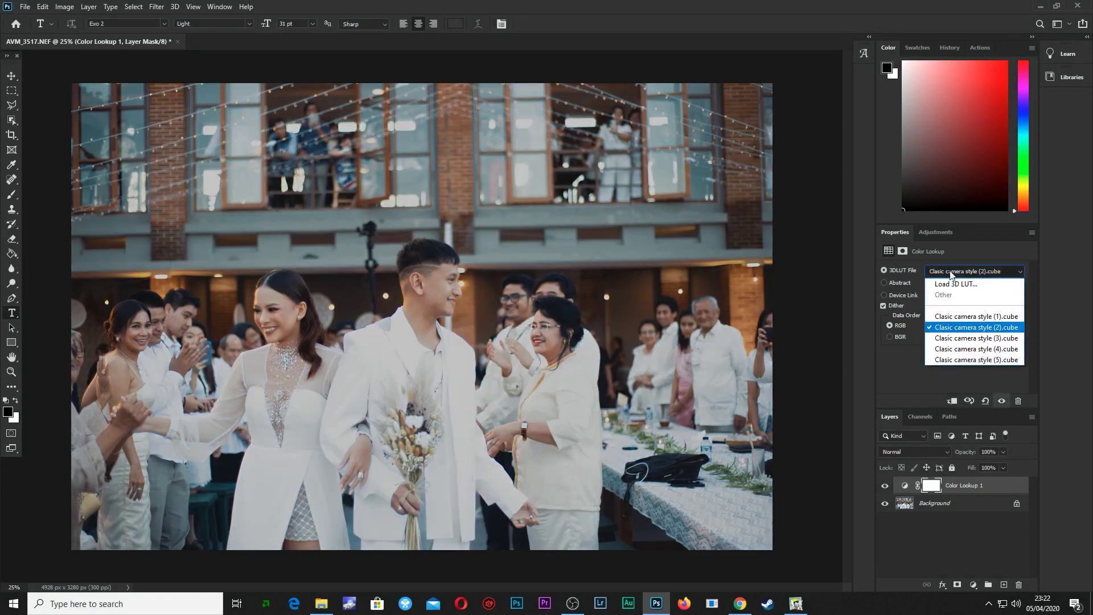
{"action": "left_click", "coordinate": [946, 311]}
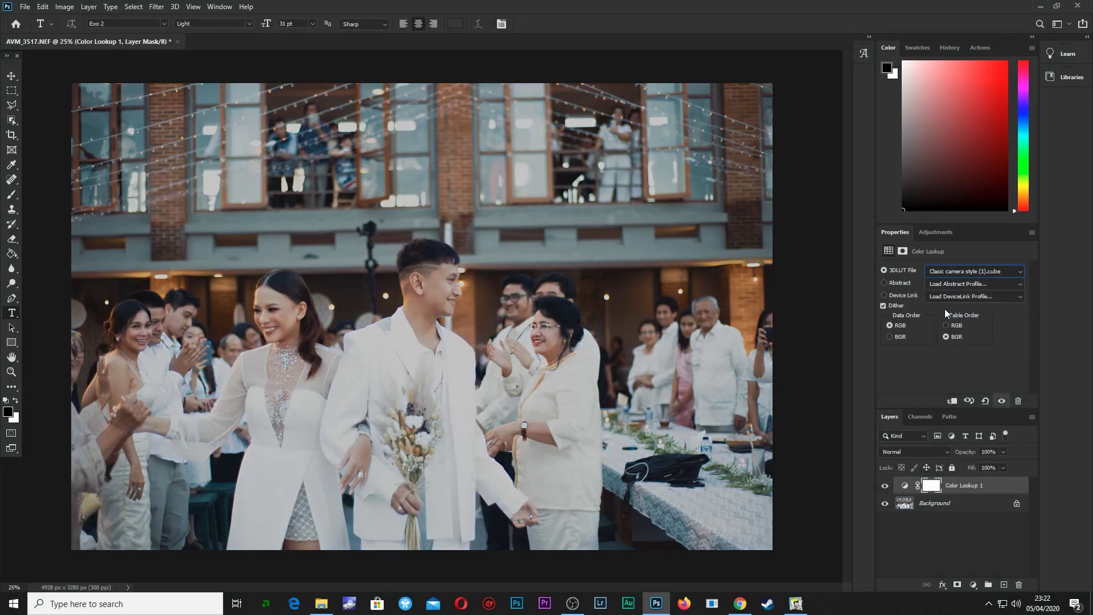
{"action": "left_click", "coordinate": [885, 487]}
{"action": "left_click", "coordinate": [885, 487]}
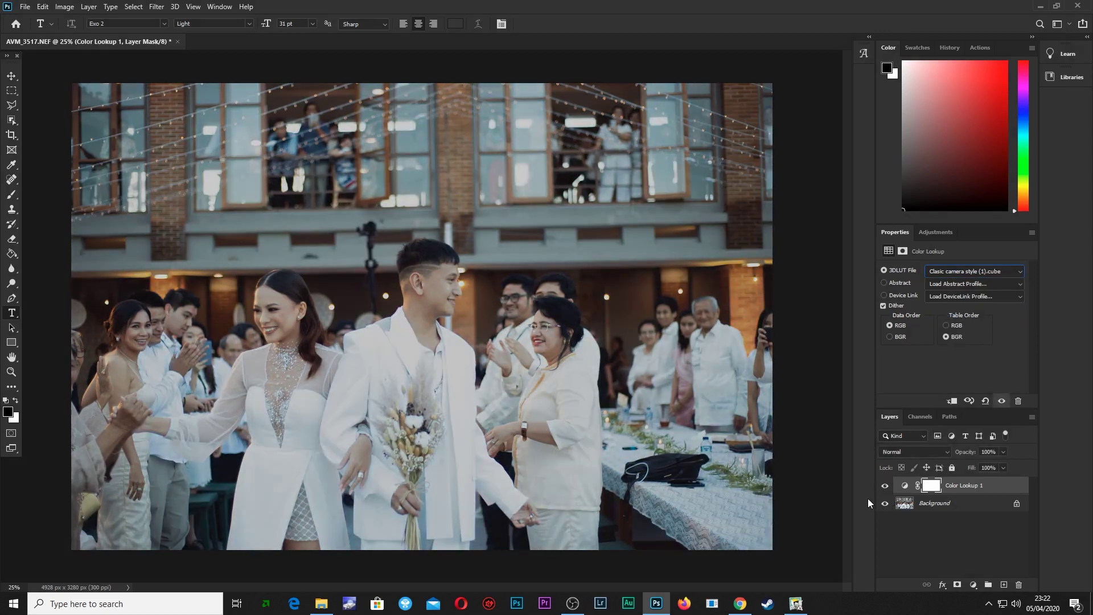
Step: Find AVM_3560.JPG in ViewNX 2 and open it in Photoshop 2020 through Camera Raw
{"action": "left_click", "coordinate": [796, 603]}
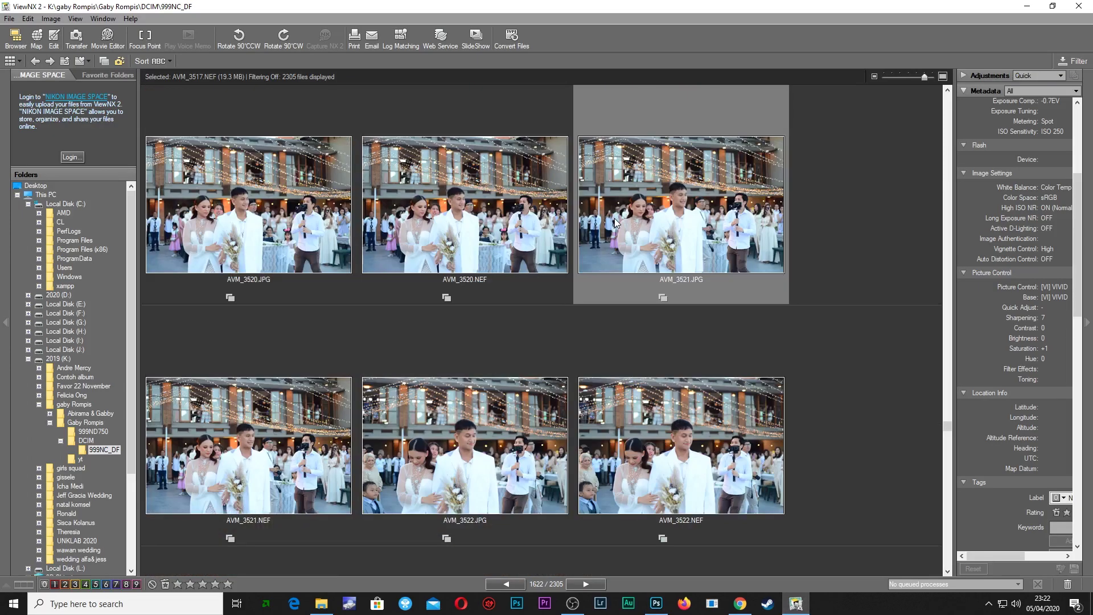
{"action": "scroll", "coordinate": [615, 223], "scroll_direction": "down", "scroll_amount": 3}
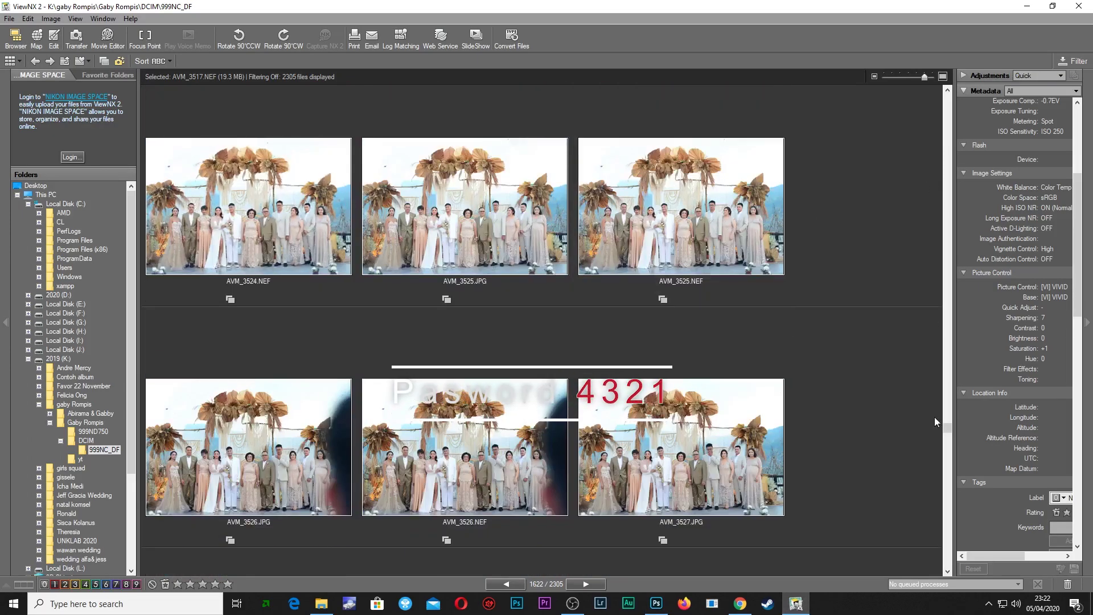
{"action": "left_click_drag", "start_coordinate": [948, 428], "coordinate": [948, 438]}
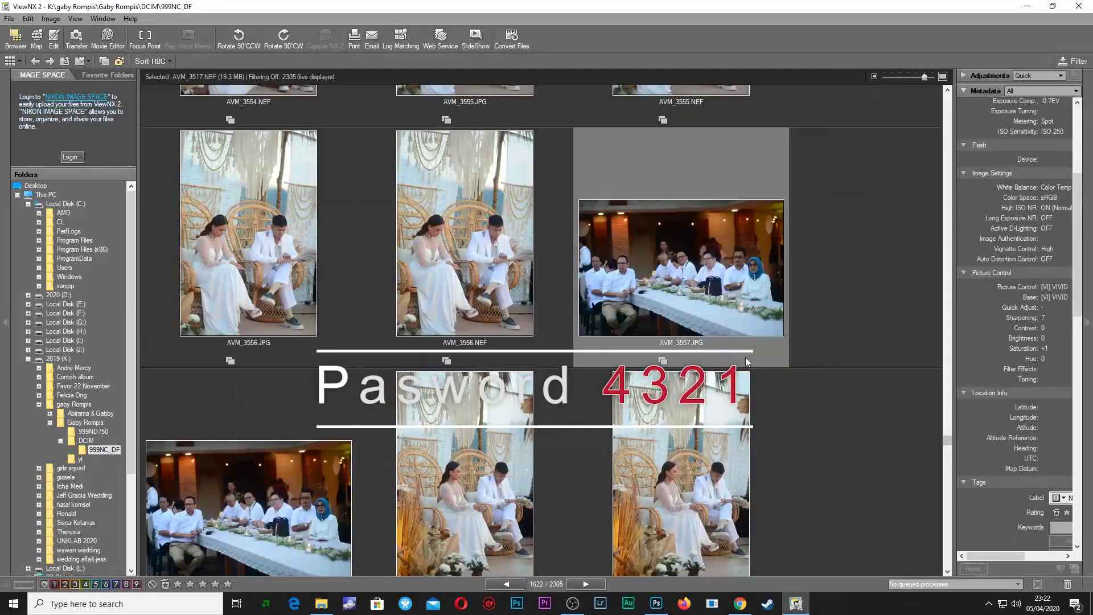
{"action": "scroll", "coordinate": [740, 358], "scroll_direction": "up", "scroll_amount": 1}
{"action": "scroll", "coordinate": [706, 330], "scroll_direction": "down", "scroll_amount": 3}
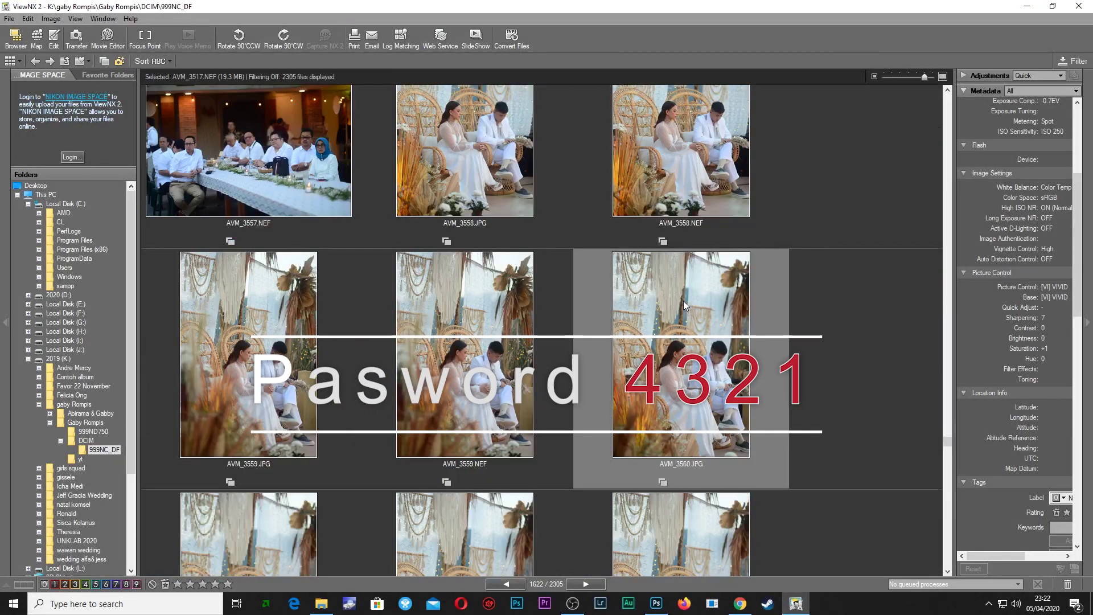
{"action": "scroll", "coordinate": [683, 315], "scroll_direction": "down", "scroll_amount": 1}
{"action": "right_click", "coordinate": [684, 235]}
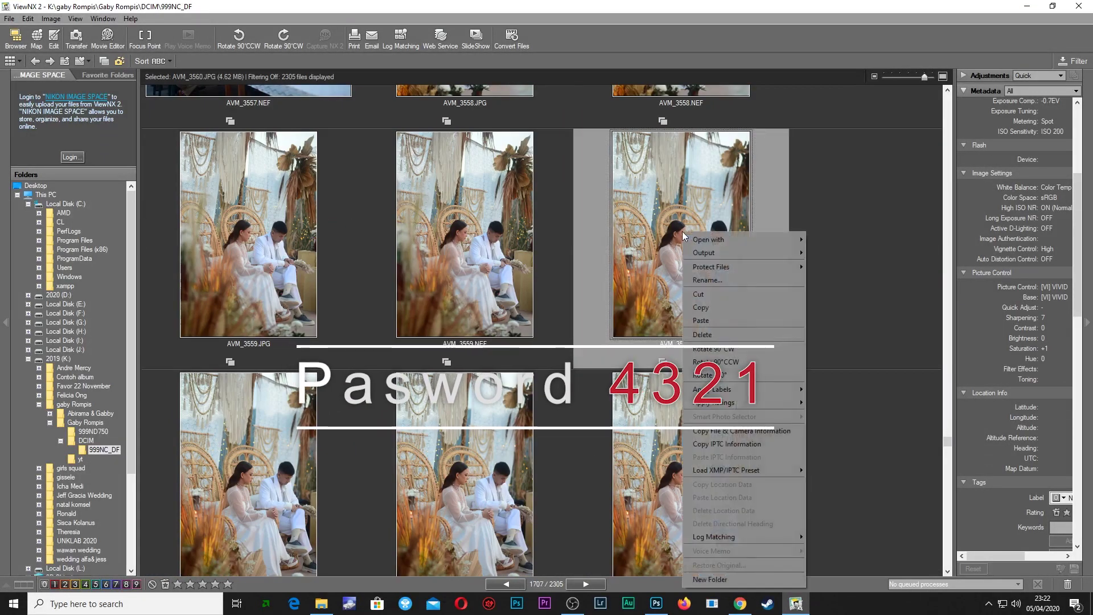
{"action": "mouse_move", "coordinate": [718, 239]}
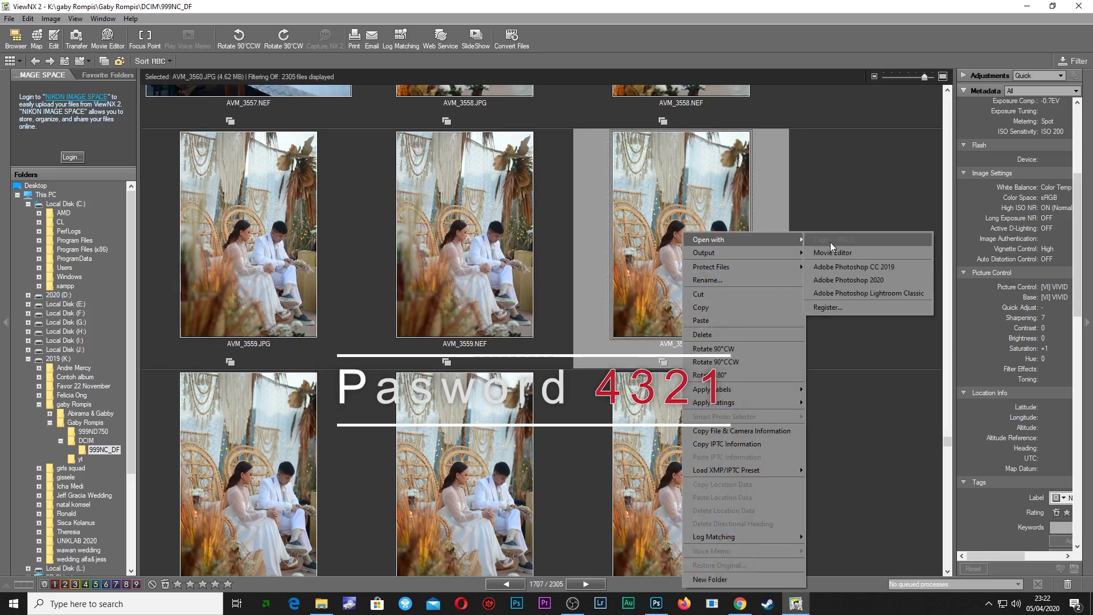
{"action": "left_click", "coordinate": [849, 280]}
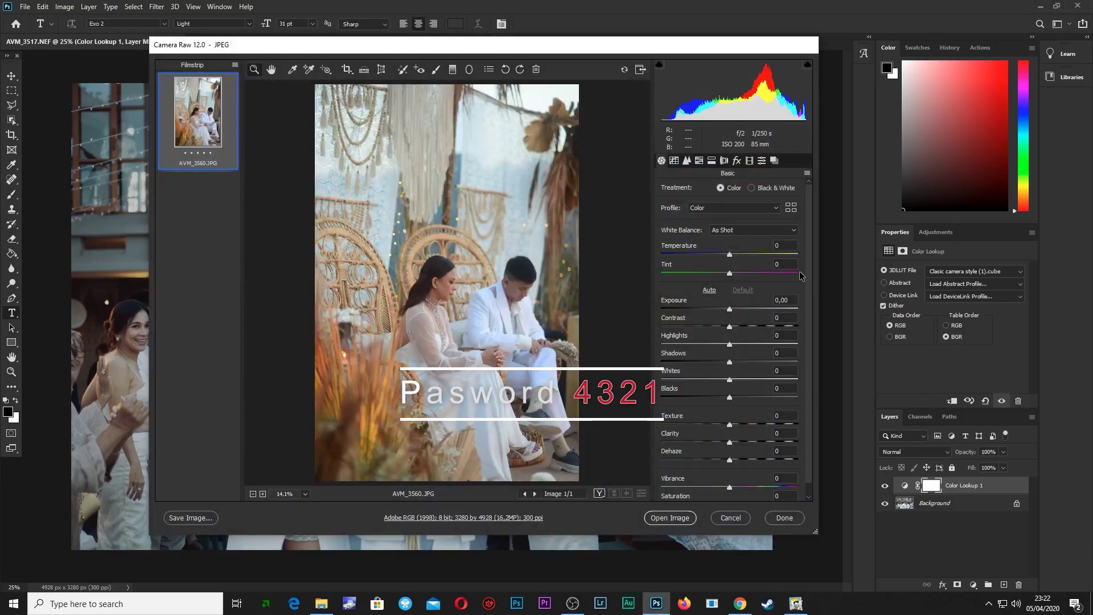
{"action": "left_click", "coordinate": [670, 518]}
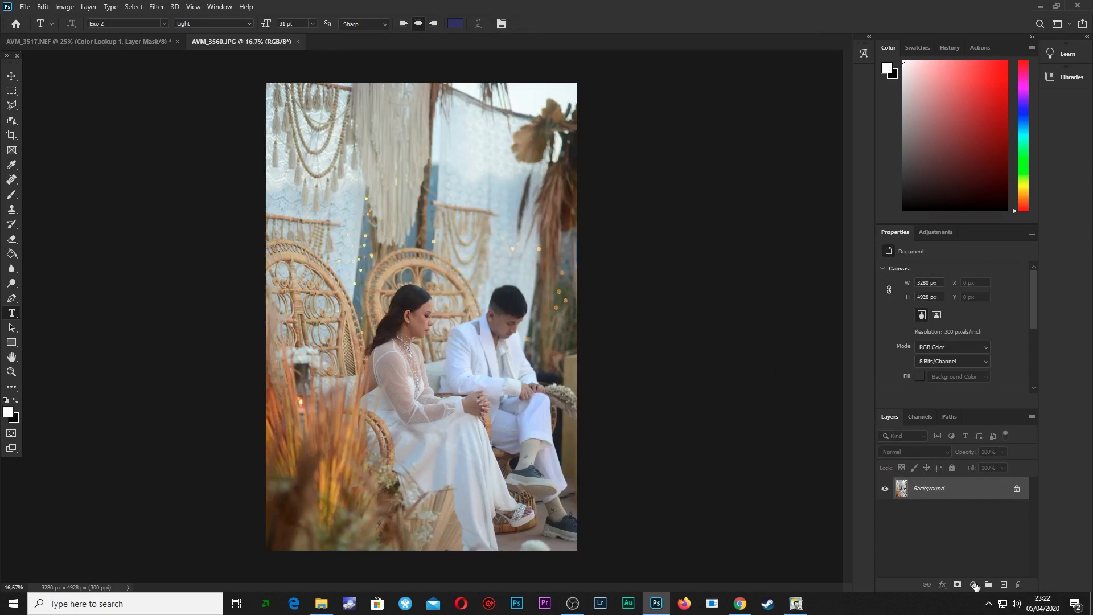
Step: Add a Color Lookup layer to AVM_3560.JPG, load Clasic camera style (1).cube, and toggle it
{"action": "left_click", "coordinate": [974, 585]}
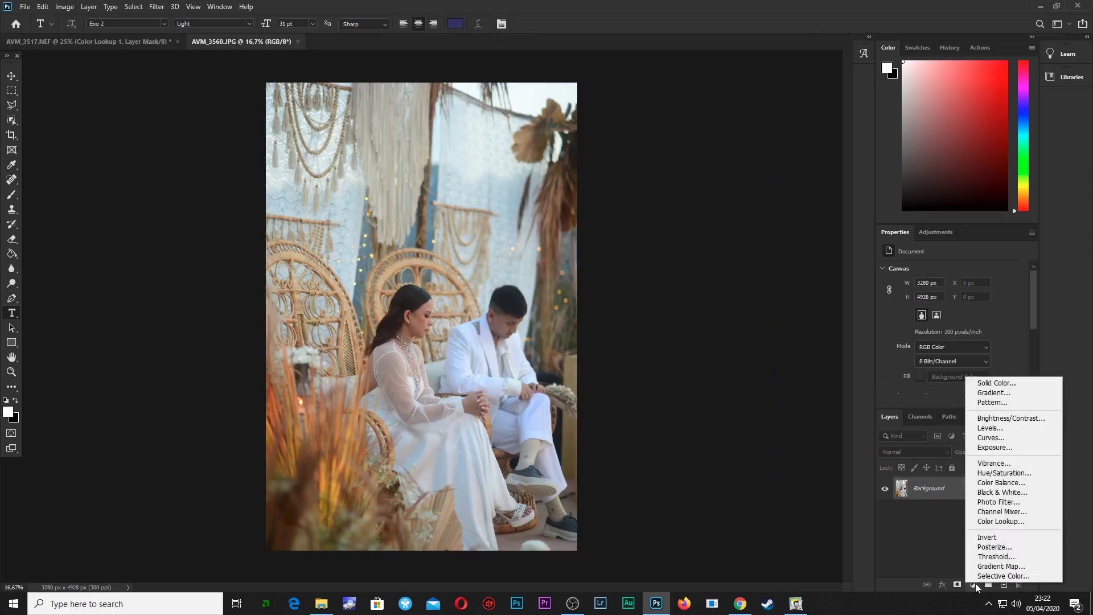
{"action": "left_click", "coordinate": [1008, 524]}
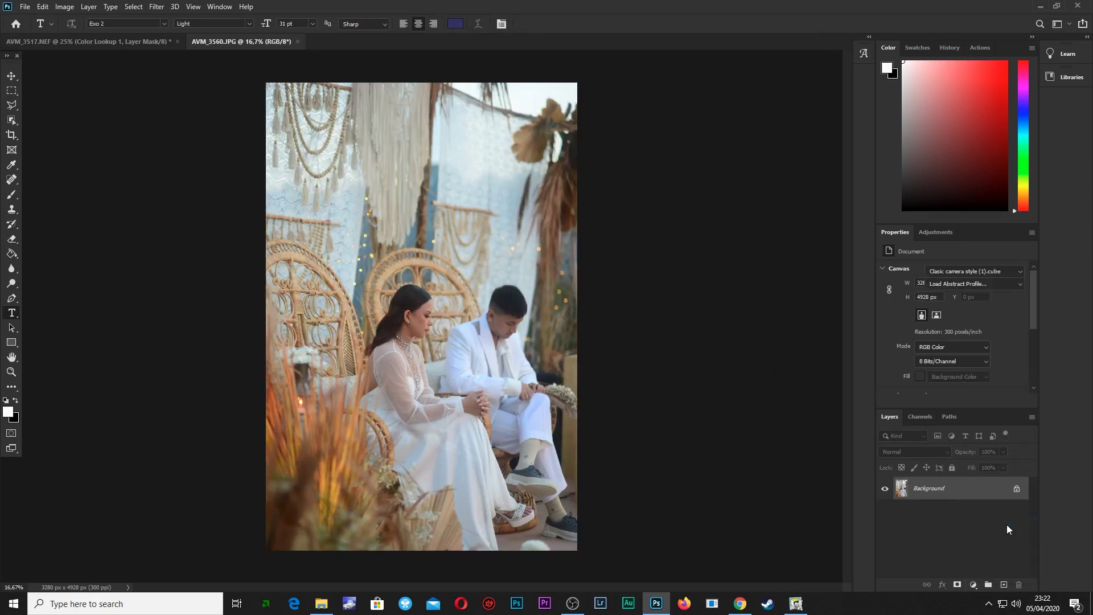
{"action": "left_click", "coordinate": [950, 277]}
{"action": "left_click", "coordinate": [953, 315]}
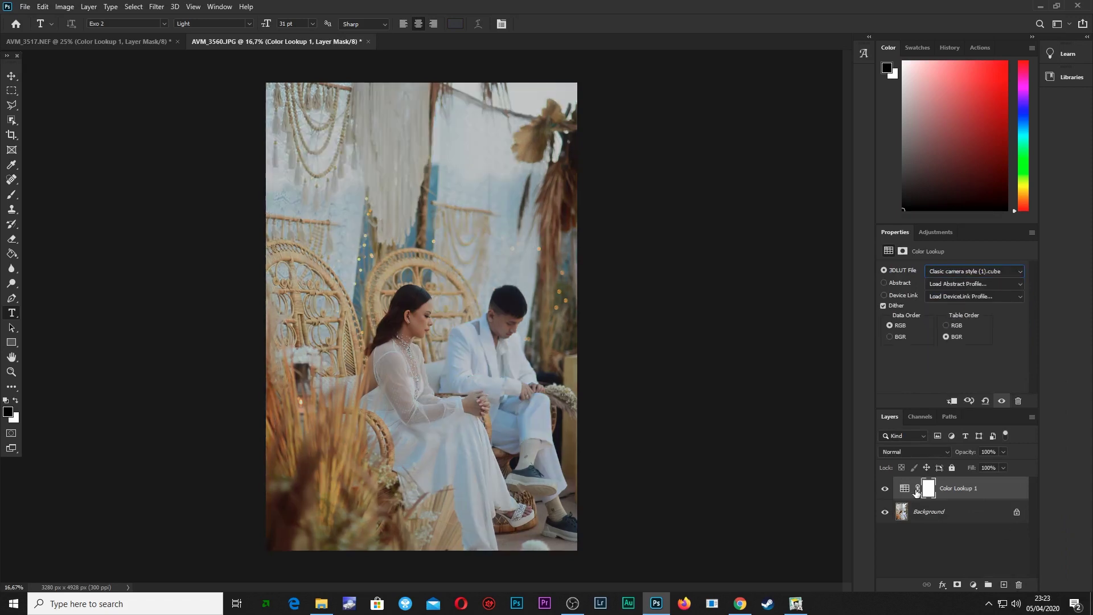
{"action": "left_click", "coordinate": [885, 489]}
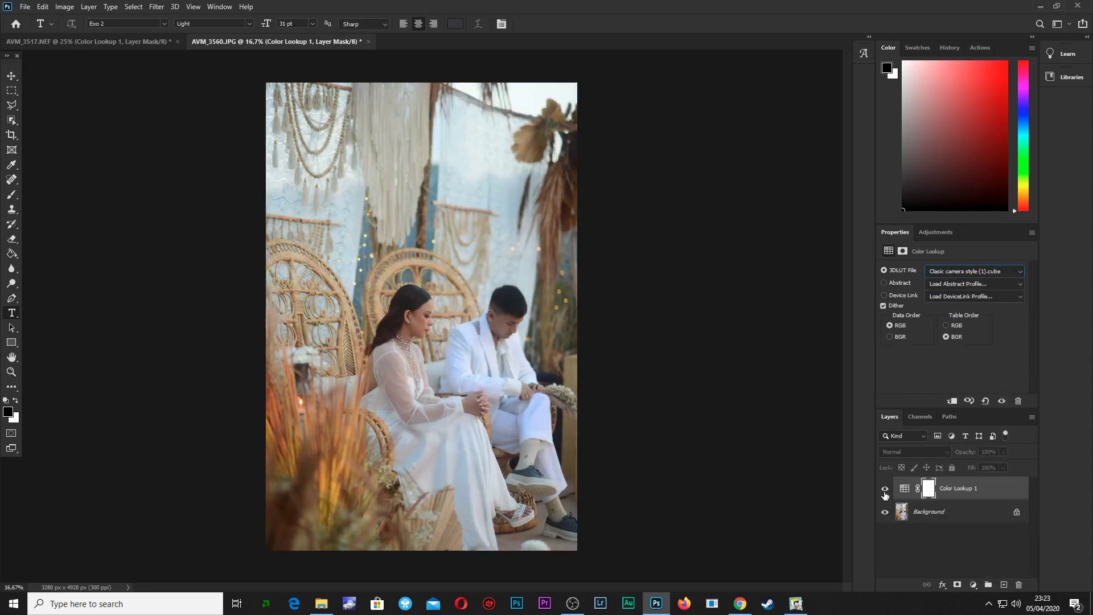
Step: Try Clasic camera style (2) and (3).cube, comparing each with the original
{"action": "left_click", "coordinate": [959, 272]}
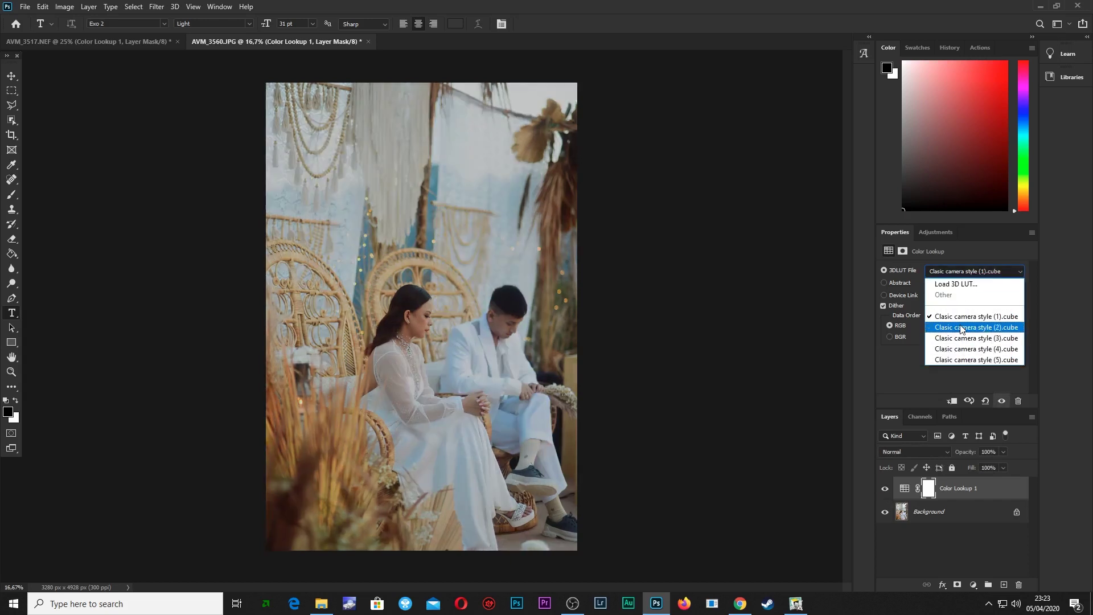
{"action": "left_click", "coordinate": [950, 330]}
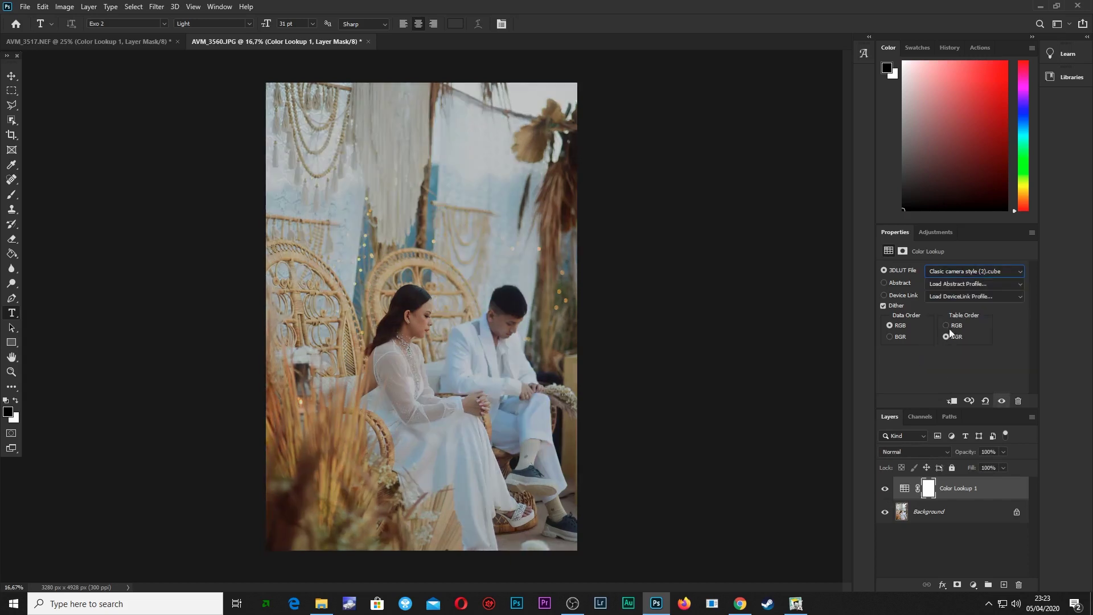
{"action": "left_click", "coordinate": [886, 490]}
{"action": "left_click", "coordinate": [886, 490]}
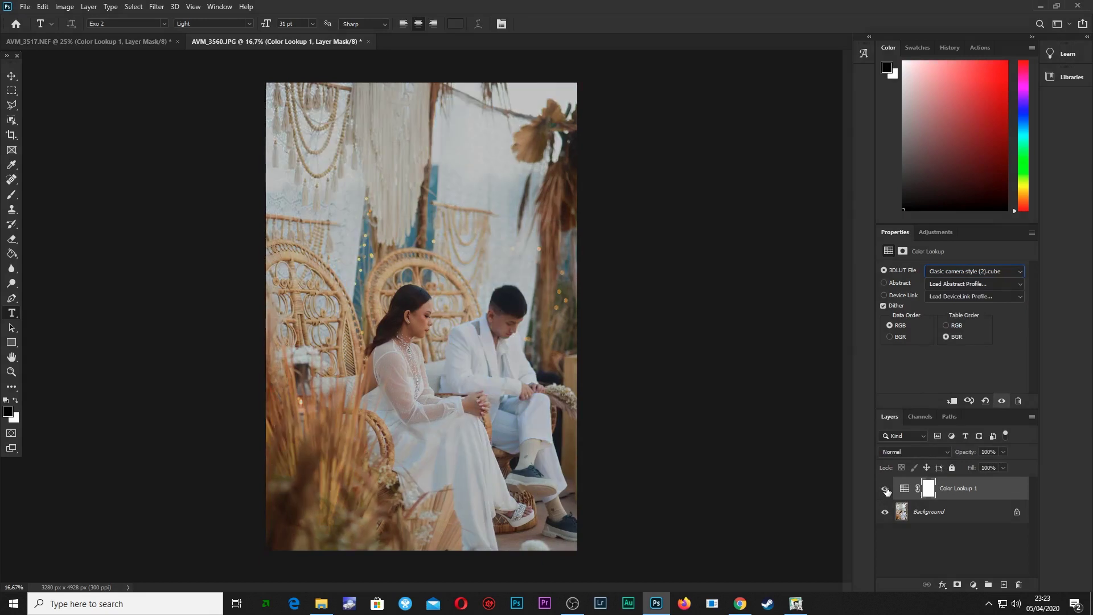
{"action": "left_click", "coordinate": [961, 275]}
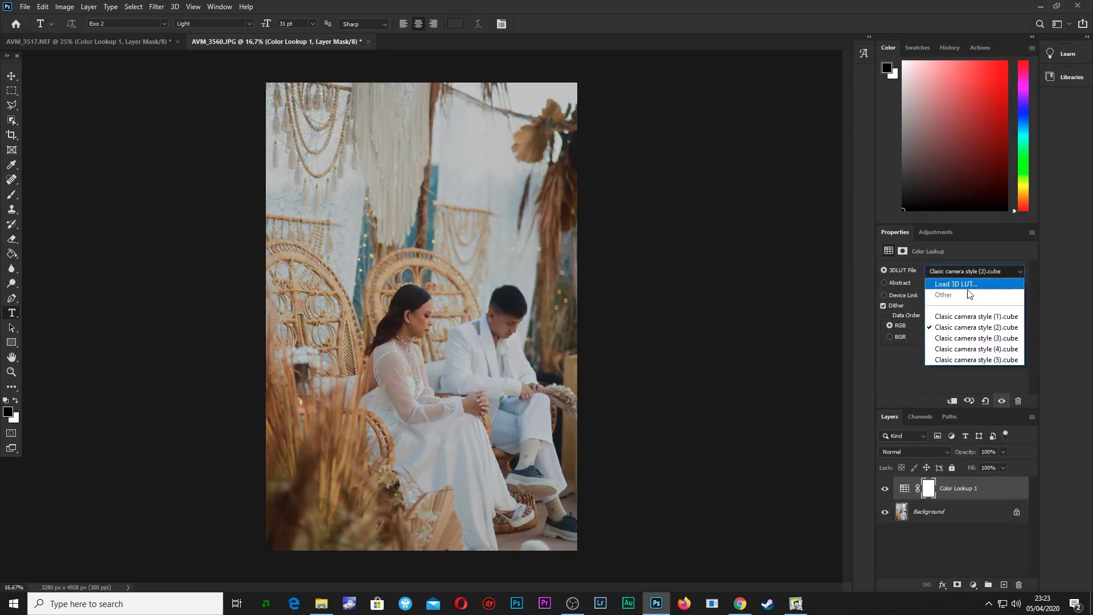
{"action": "left_click", "coordinate": [967, 337]}
{"action": "left_click", "coordinate": [885, 489]}
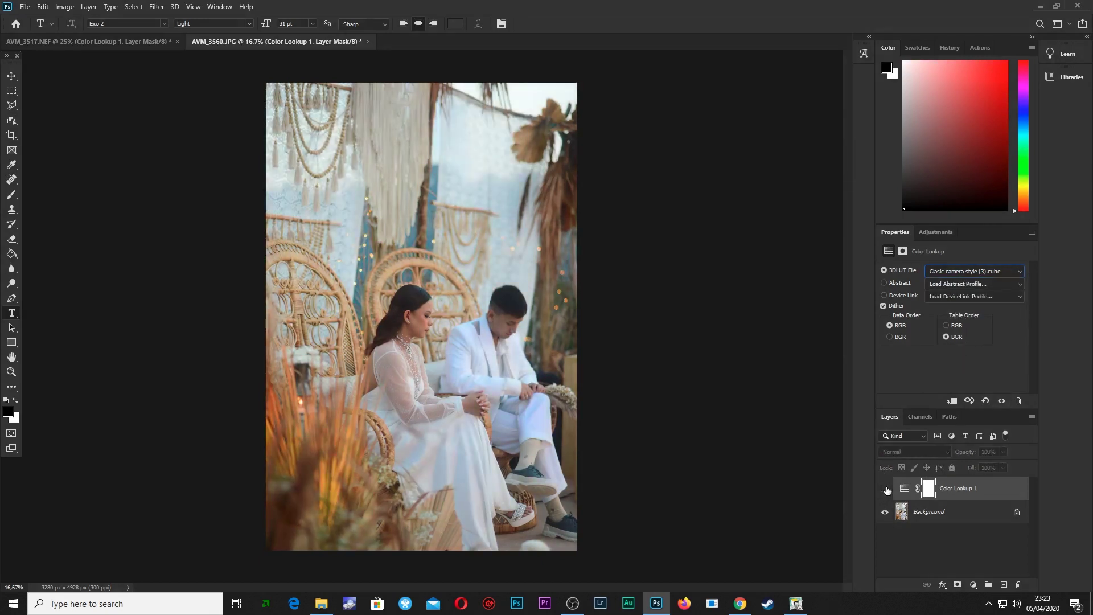
{"action": "left_click", "coordinate": [885, 490]}
Step: Apply Clasic camera style (4).cube at 100% opacity
{"action": "left_click", "coordinate": [975, 271]}
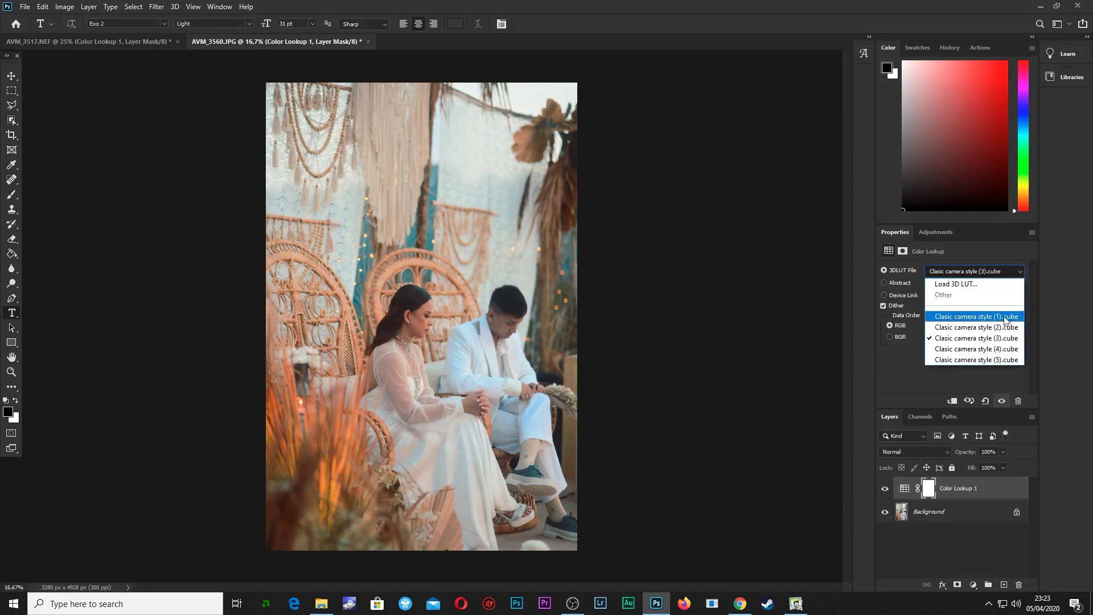
{"action": "left_click", "coordinate": [972, 344]}
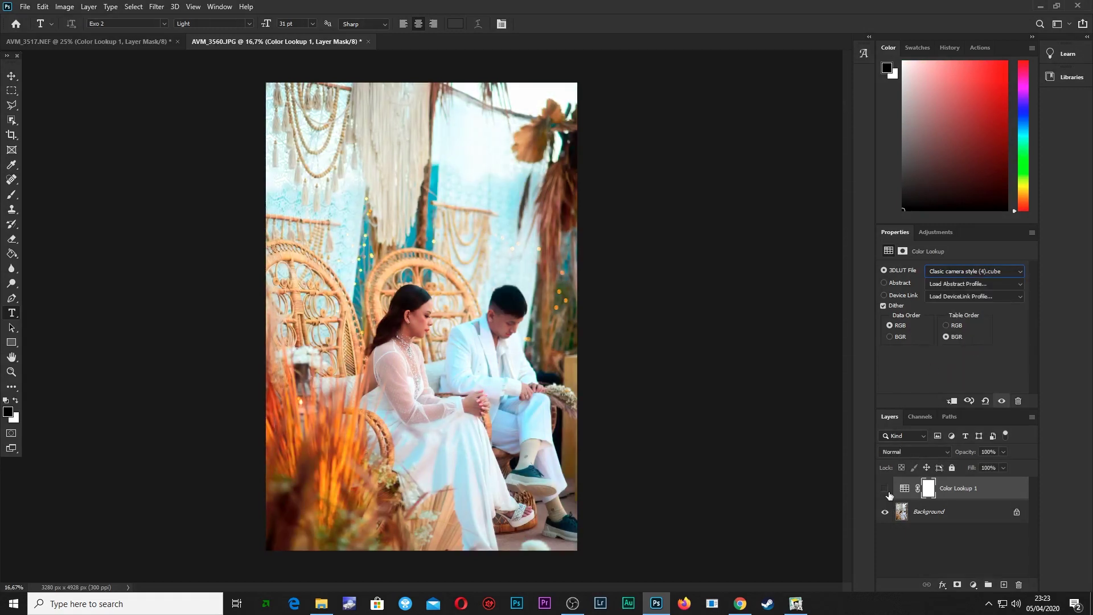
{"action": "left_click", "coordinate": [886, 489]}
{"action": "left_click_drag", "start_coordinate": [990, 466], "coordinate": [989, 466]}
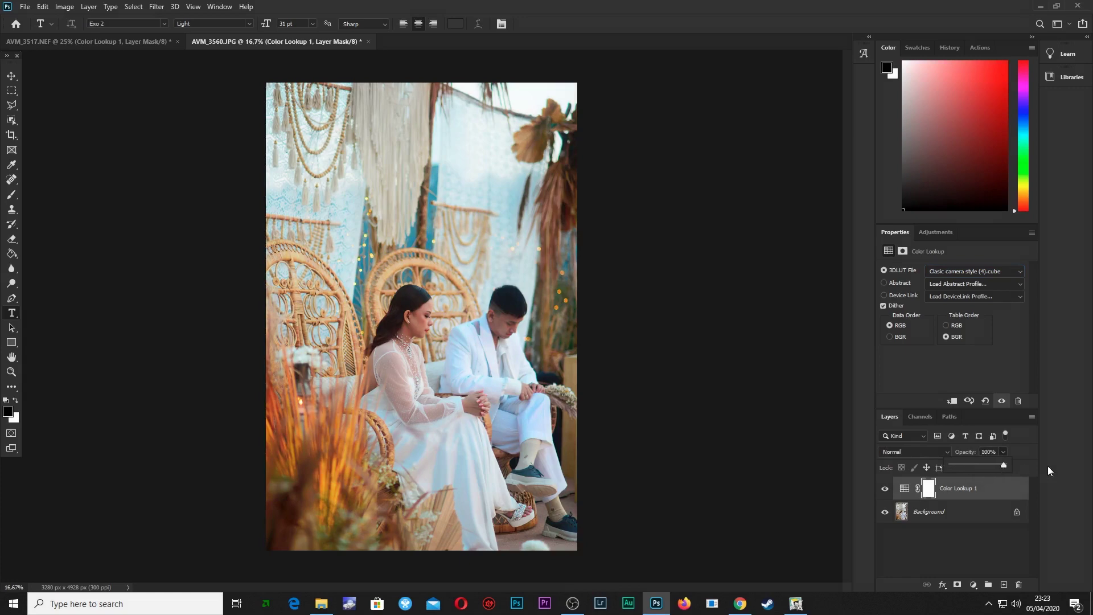
Step: Apply Clasic camera style (5).cube, fade opacity to 0%, then restore it to 100%
{"action": "left_click", "coordinate": [953, 277]}
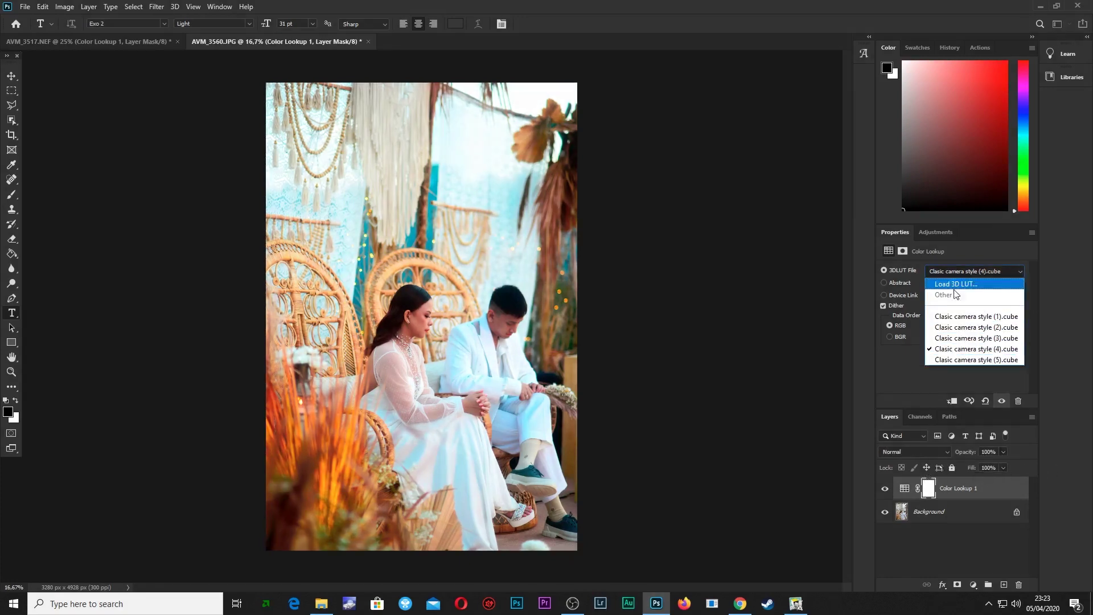
{"action": "left_click", "coordinate": [958, 357]}
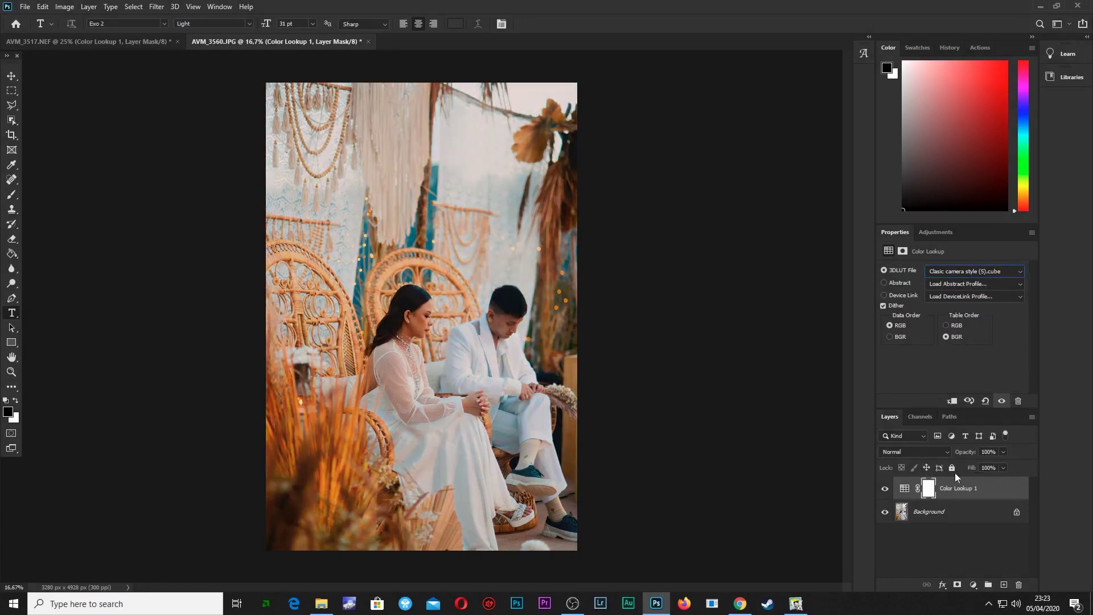
{"action": "left_click_drag", "start_coordinate": [1001, 463], "coordinate": [948, 467]}
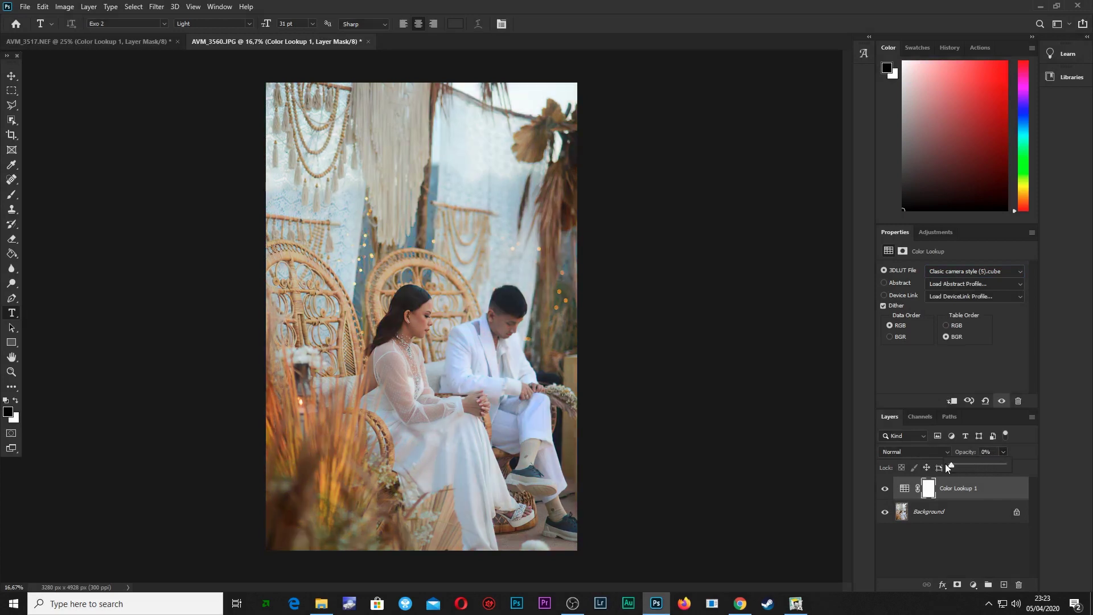
{"action": "left_click", "coordinate": [886, 489]}
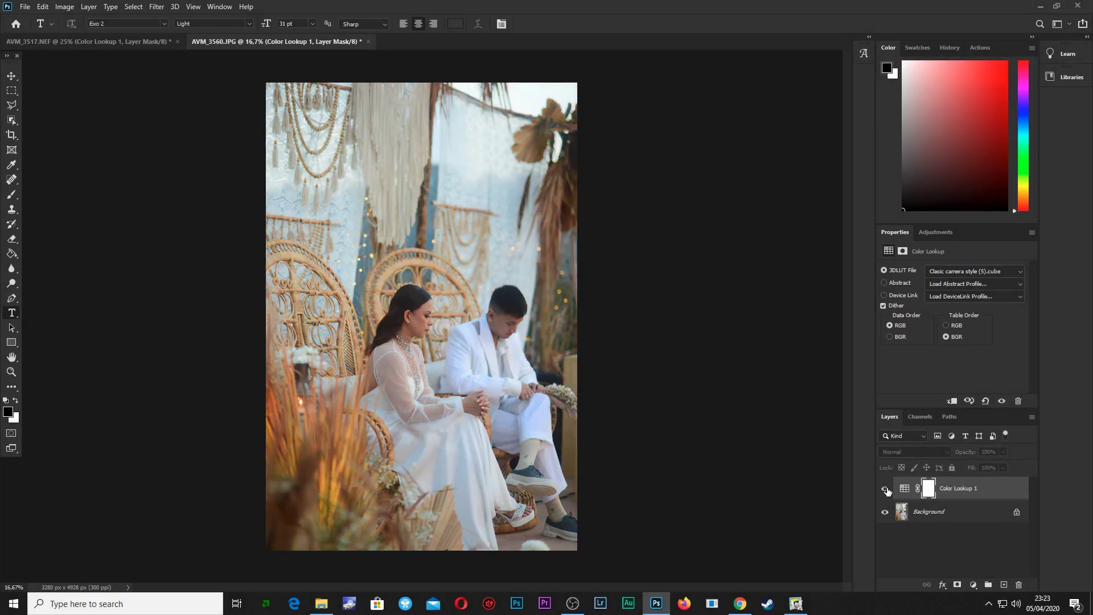
{"action": "left_click", "coordinate": [887, 489]}
{"action": "left_click", "coordinate": [1003, 452]}
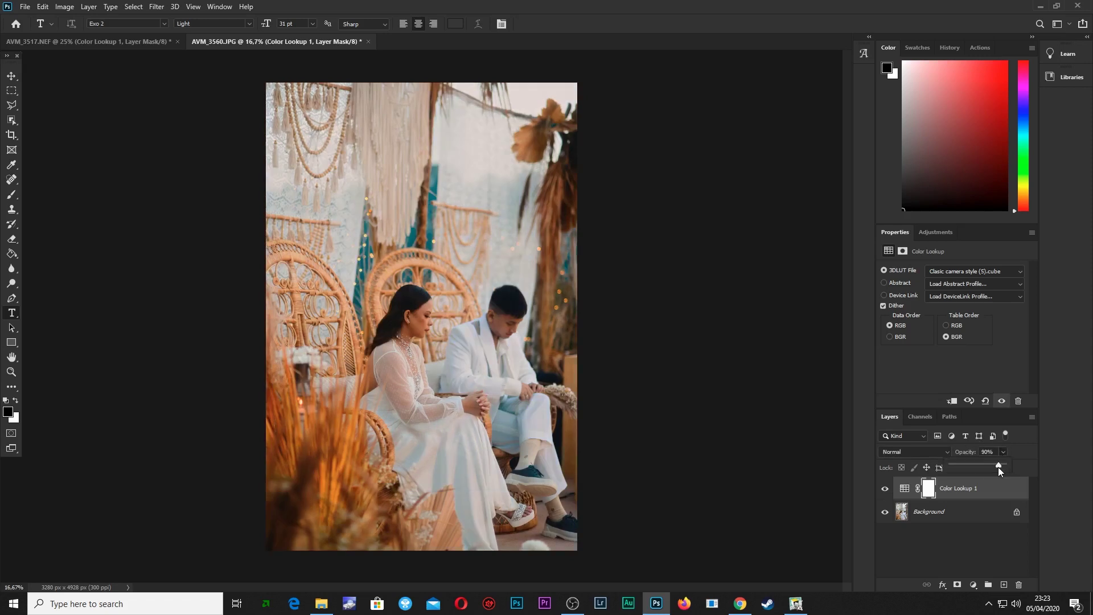
{"action": "left_click_drag", "start_coordinate": [974, 466], "coordinate": [989, 466]}
Step: Compare the AVM_3517.NEF and AVM_3560.JPG grades by toggling each Color Lookup layer
{"action": "left_click", "coordinate": [81, 43]}
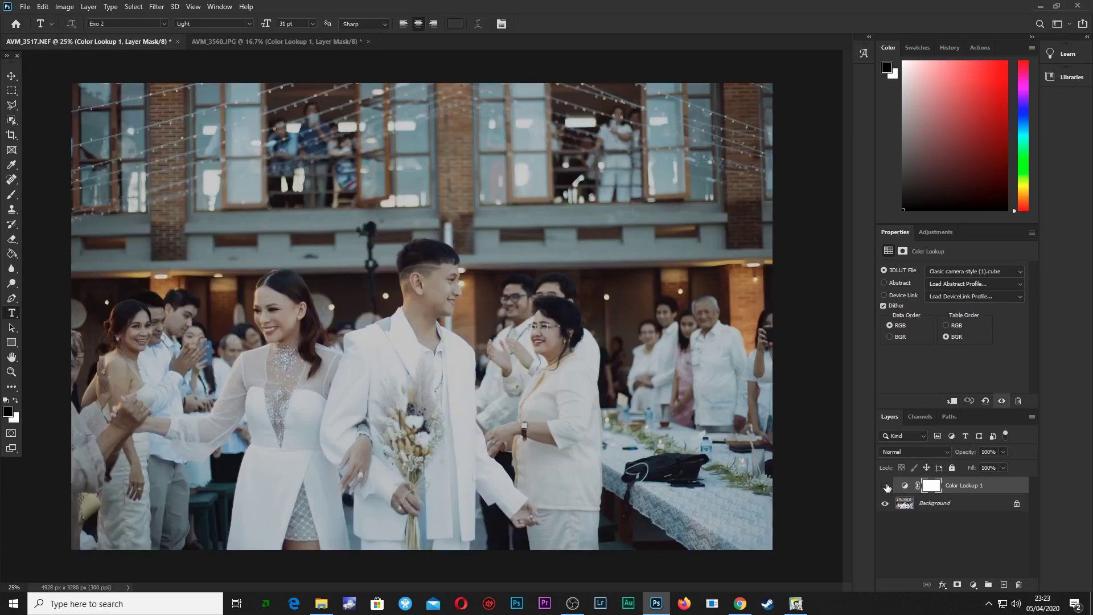
{"action": "left_click", "coordinate": [886, 486]}
{"action": "left_click", "coordinate": [299, 43]}
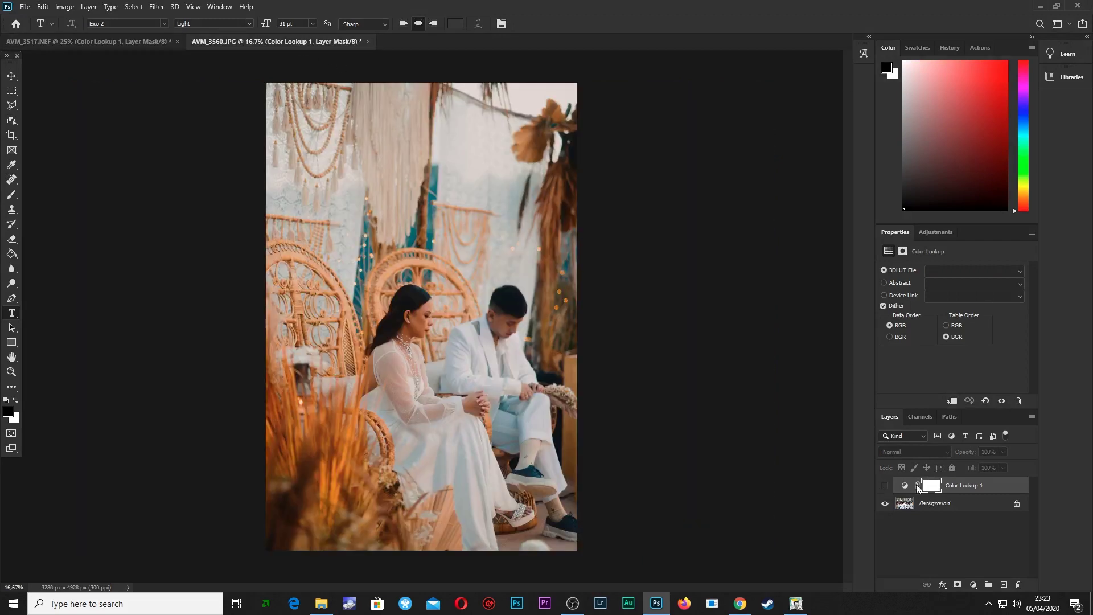
{"action": "left_click", "coordinate": [888, 490]}
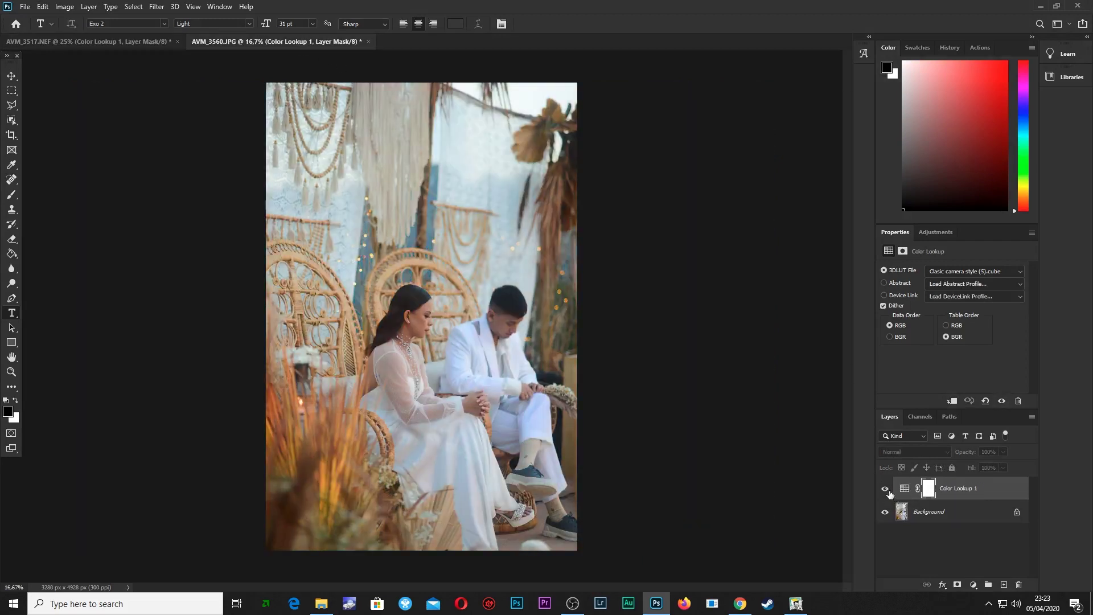
{"action": "left_click", "coordinate": [83, 44]}
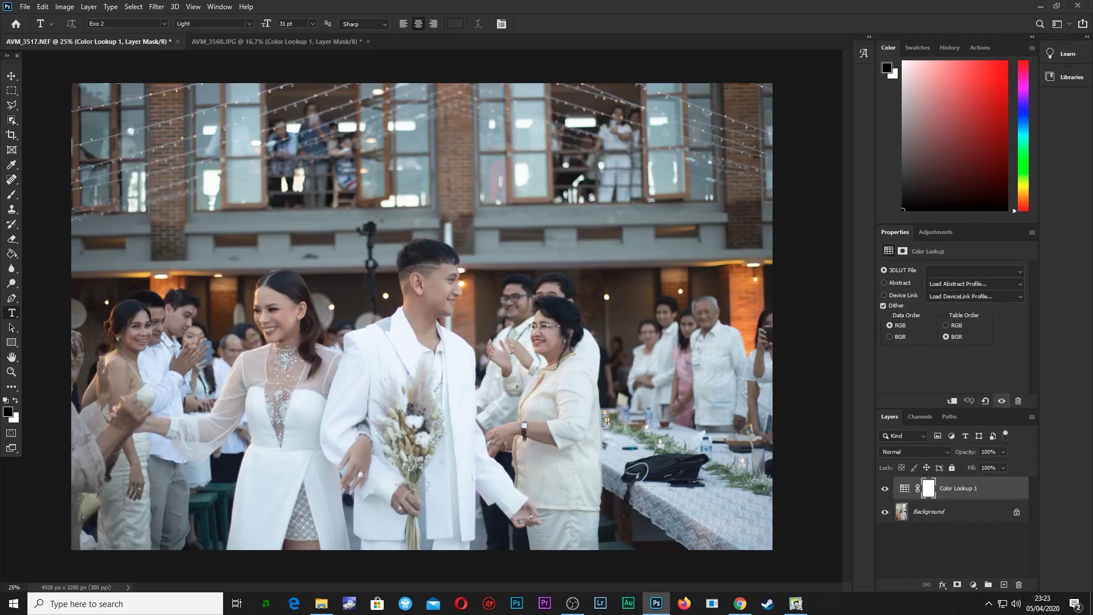
{"action": "left_click", "coordinate": [885, 486]}
{"action": "left_click", "coordinate": [974, 271]}
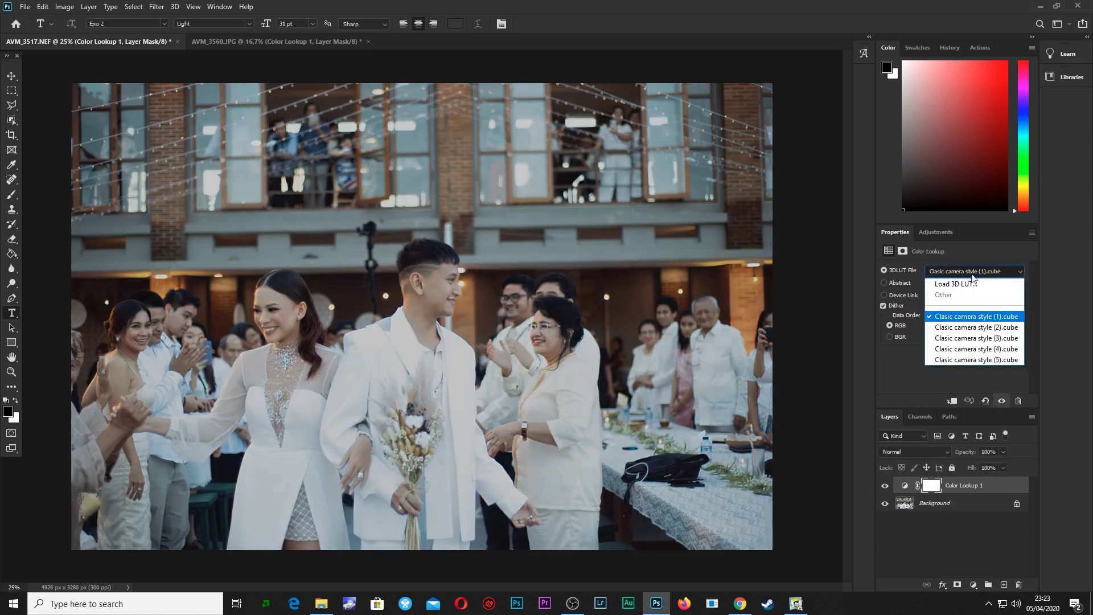
{"action": "left_click", "coordinate": [960, 327]}
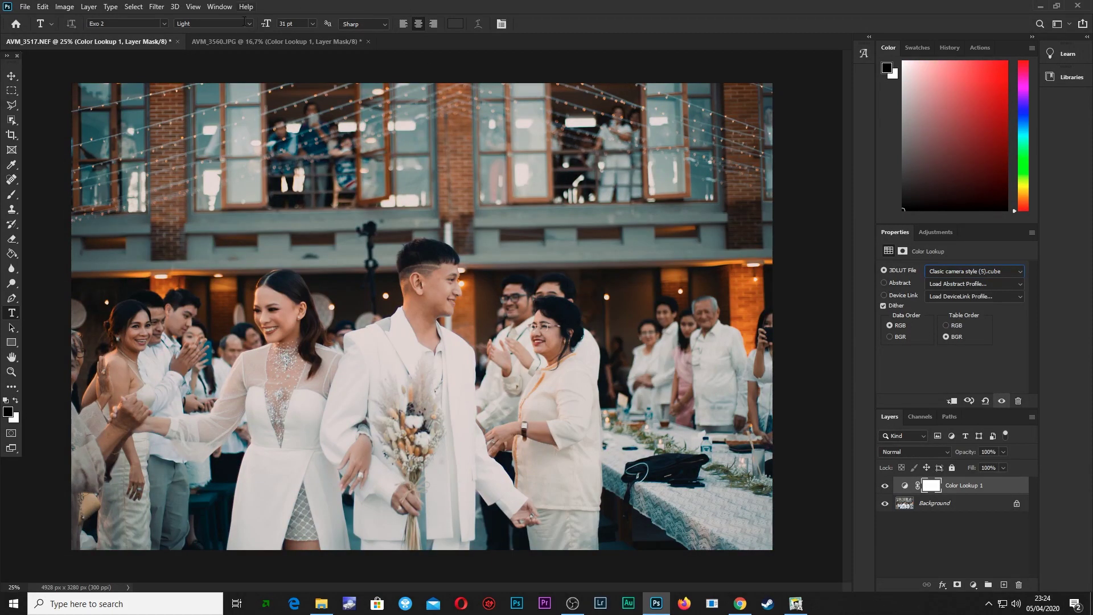
Step: Switch the AVM_3560.JPG portrait's grade to Clasic camera style (1).cube
{"action": "left_click", "coordinate": [242, 41]}
{"action": "left_click", "coordinate": [960, 272]}
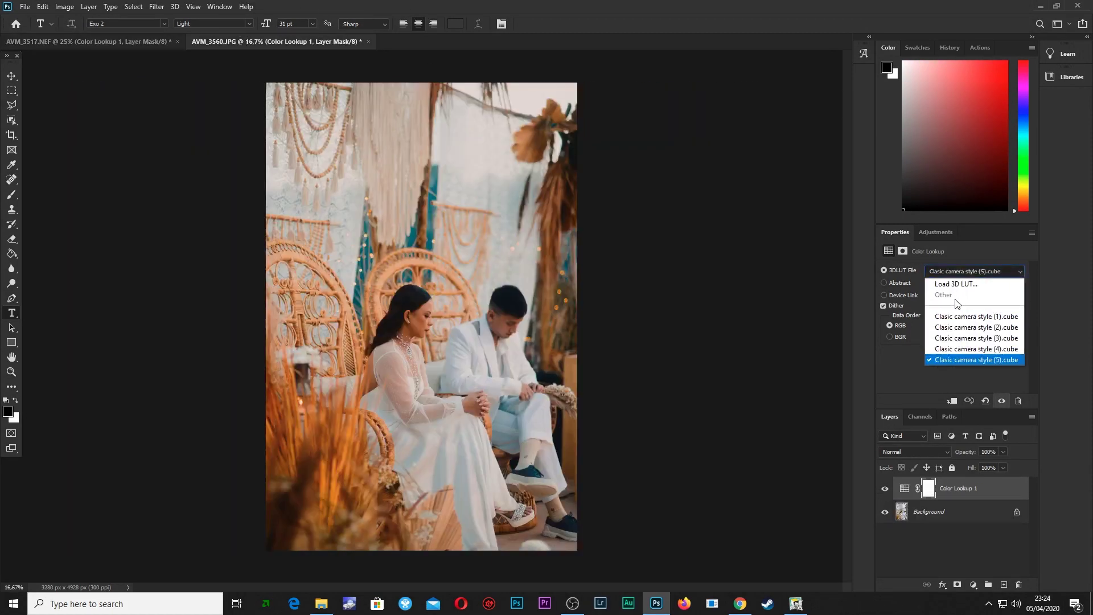
{"action": "left_click", "coordinate": [954, 314]}
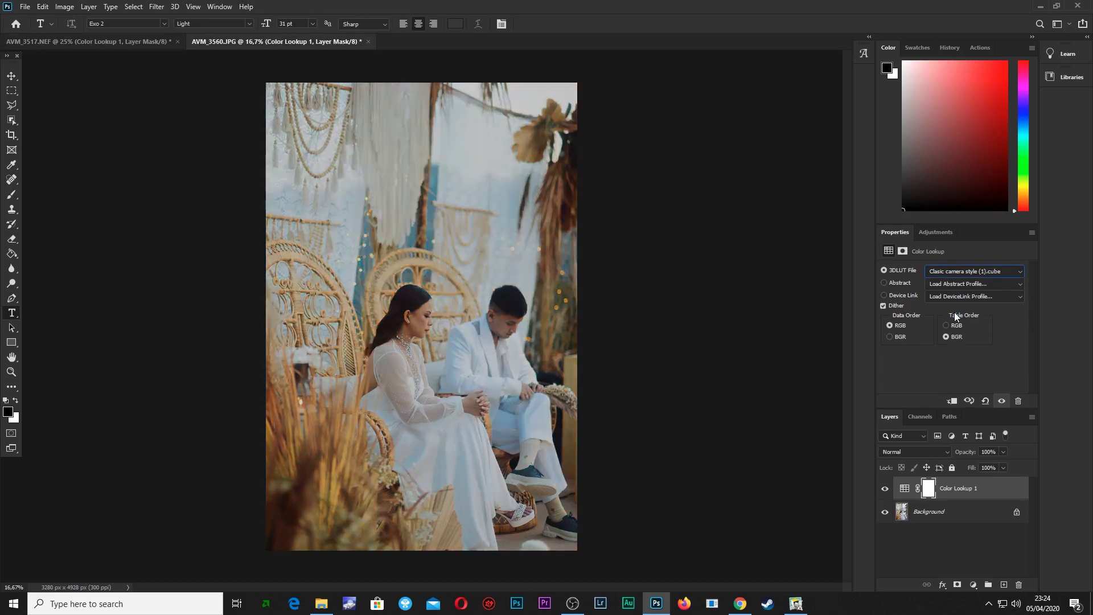